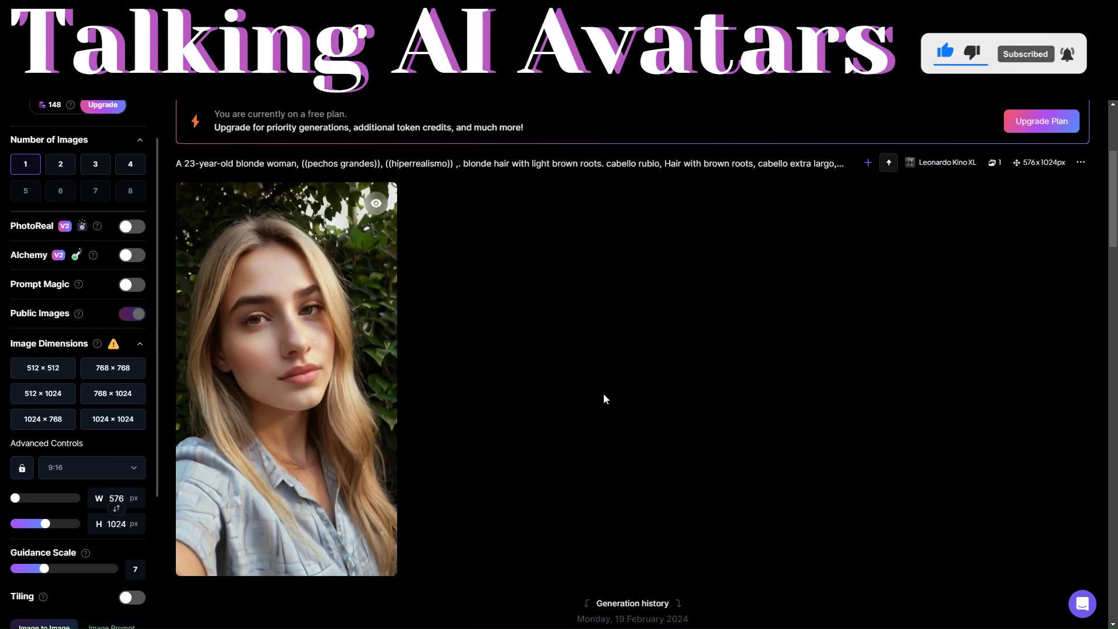
# Look over the 576×1024 blonde woman garden portrait in an enlarged view, then close it
pyautogui.scroll(3, 604, 398)
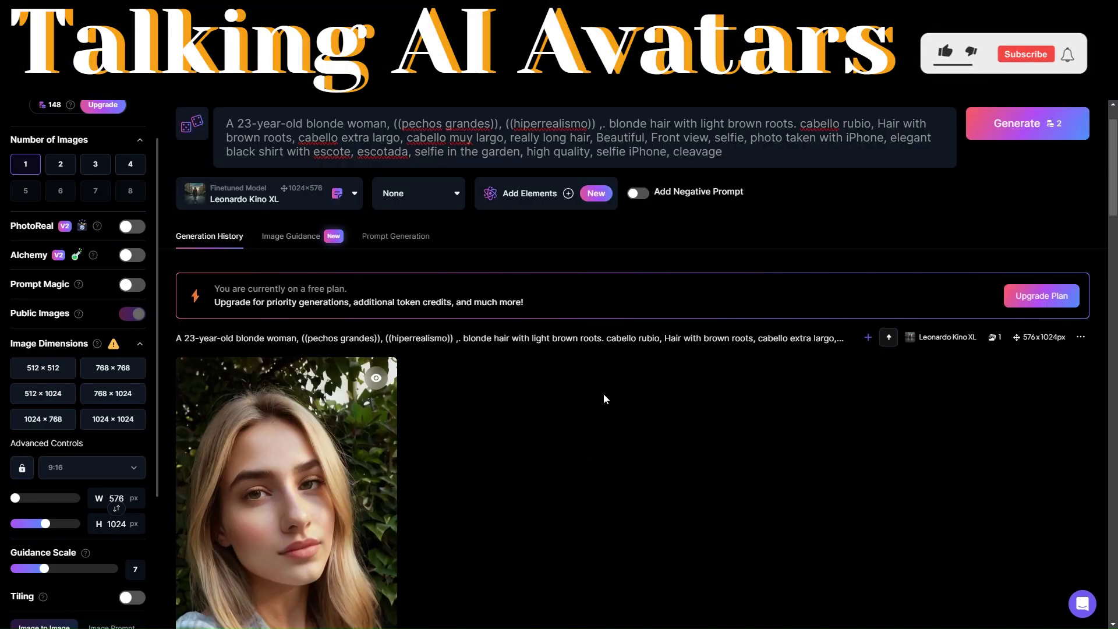
pyautogui.scroll(-3, 603, 393)
pyautogui.click(307, 412)
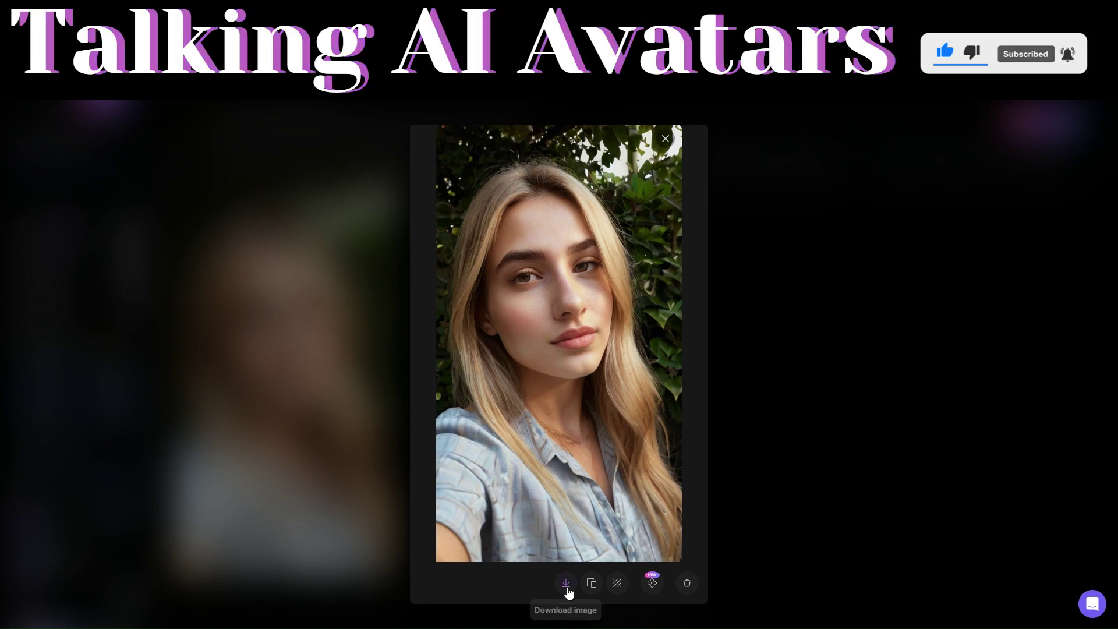
pyautogui.click(719, 371)
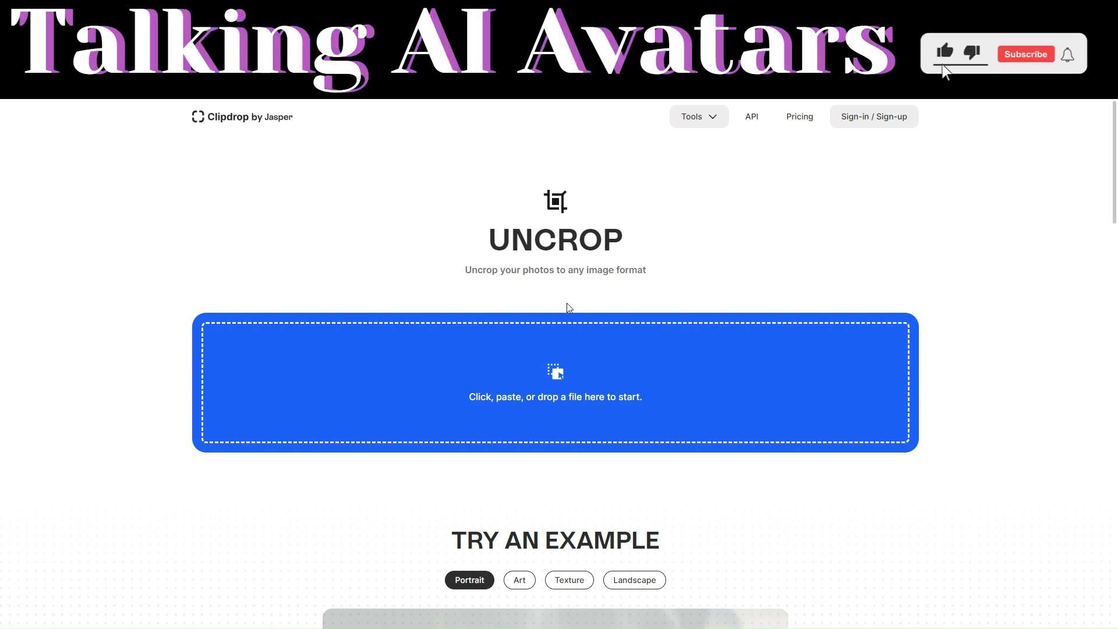
# Upload the downloaded blonde woman portrait into Clipdrop Uncrop
pyautogui.click(537, 379)
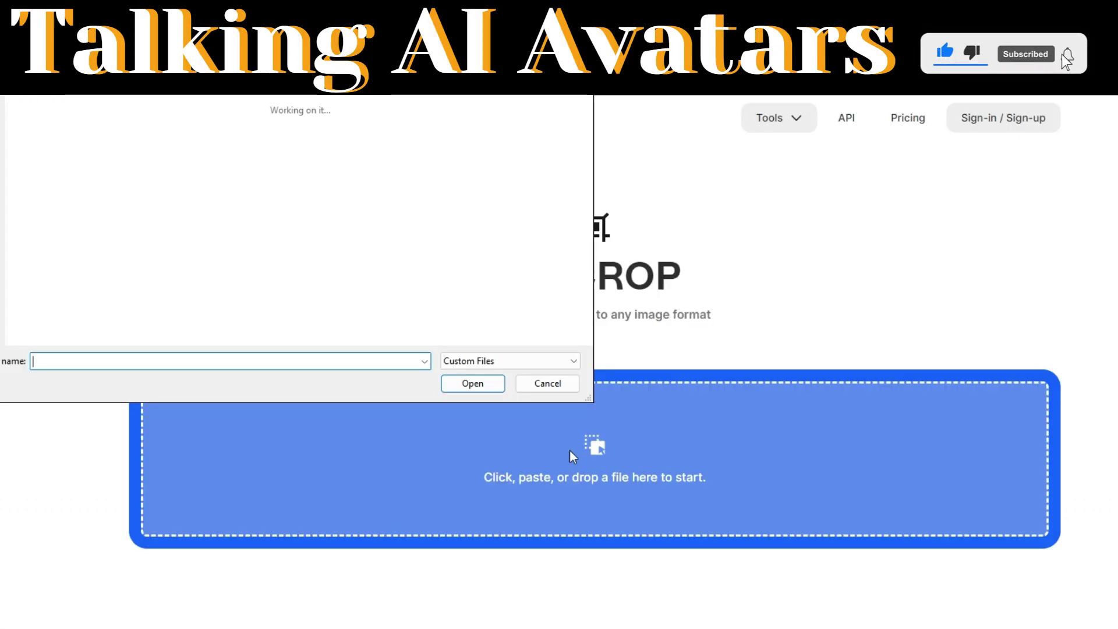
pyautogui.click(191, 132)
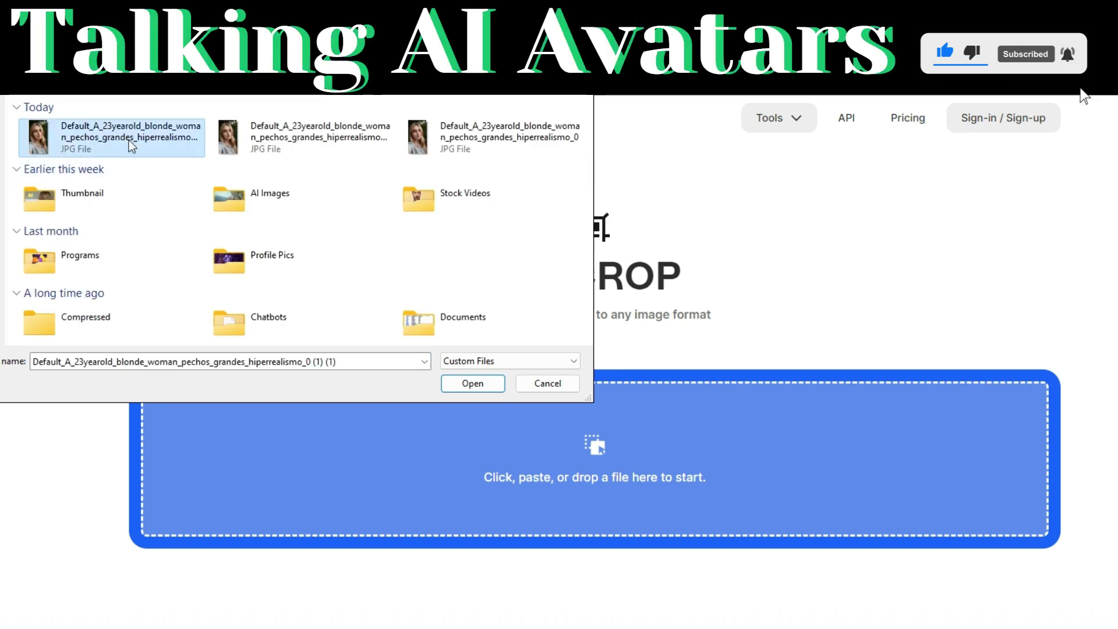
pyautogui.click(452, 386)
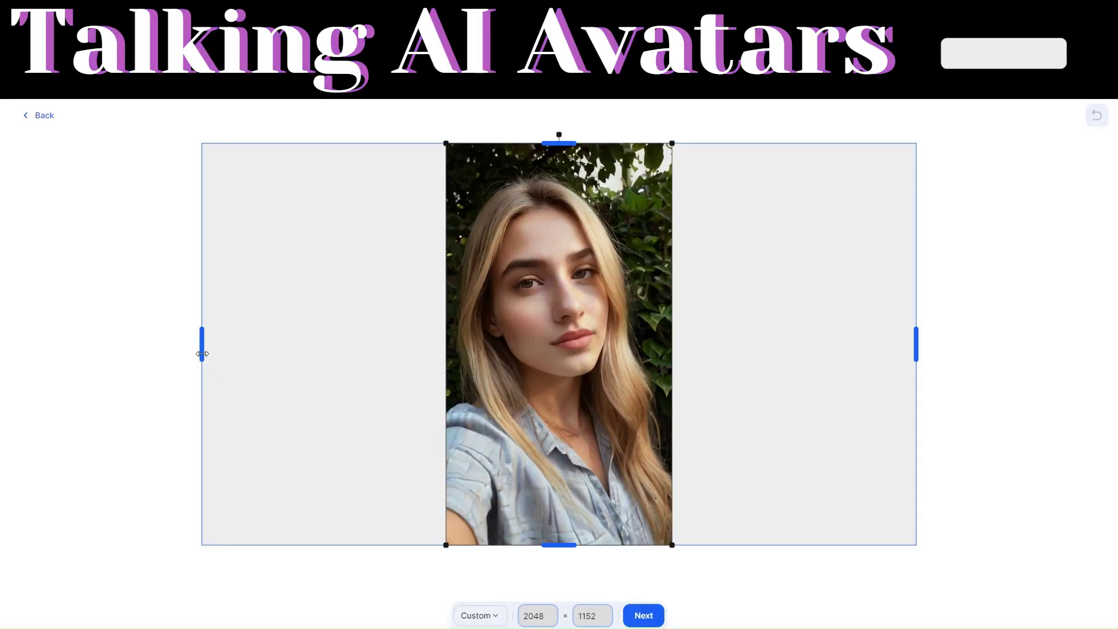
# Snap the side edges to the portrait, add space above her head and generate the 647×1325 uncrop
pyautogui.moveTo(204, 351); pyautogui.dragTo(448, 375)
pyautogui.moveTo(795, 352); pyautogui.dragTo(549, 351)
pyautogui.moveTo(558, 137); pyautogui.dragTo(559, 102)
pyautogui.moveTo(565, 145); pyautogui.dragTo(565, 131)
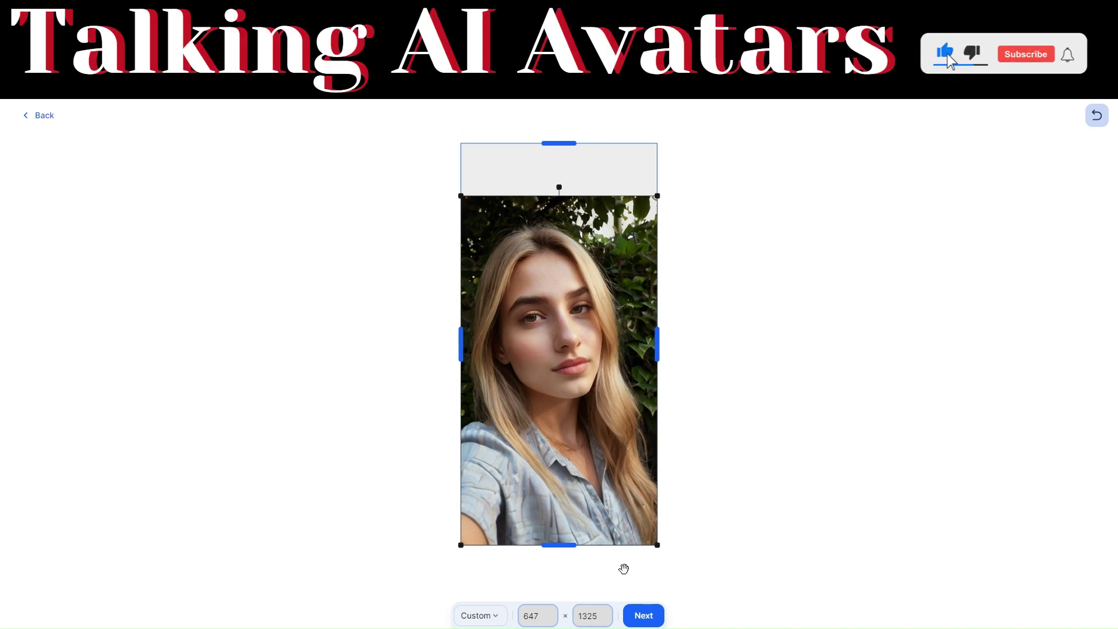
pyautogui.click(643, 616)
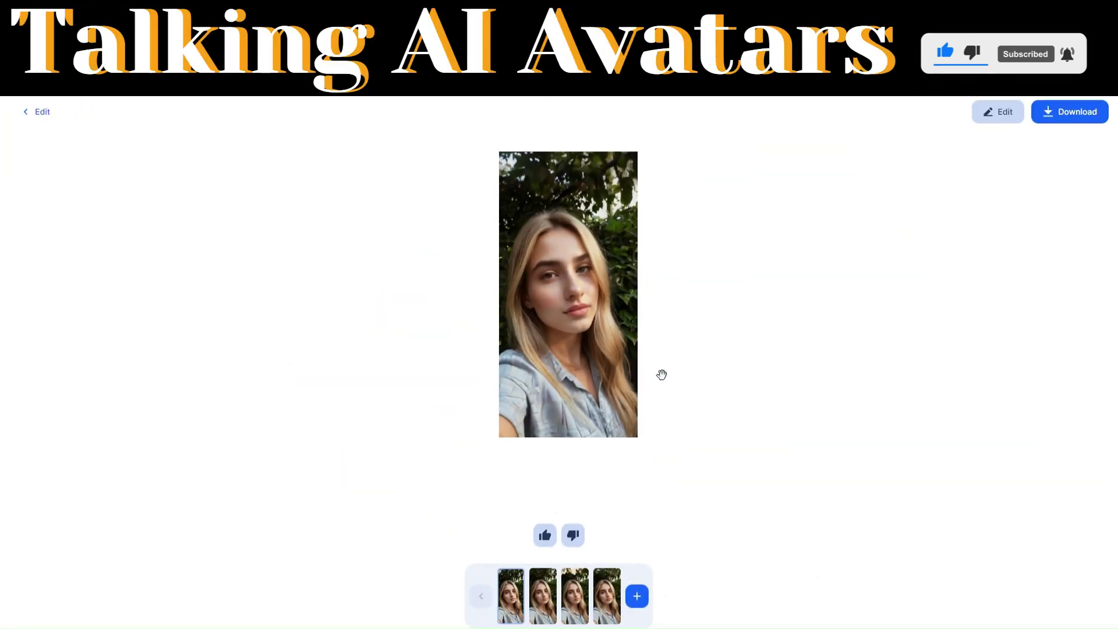
# Compare the third and fourth uncropped variants, then download the first one
pyautogui.click(569, 603)
pyautogui.click(605, 603)
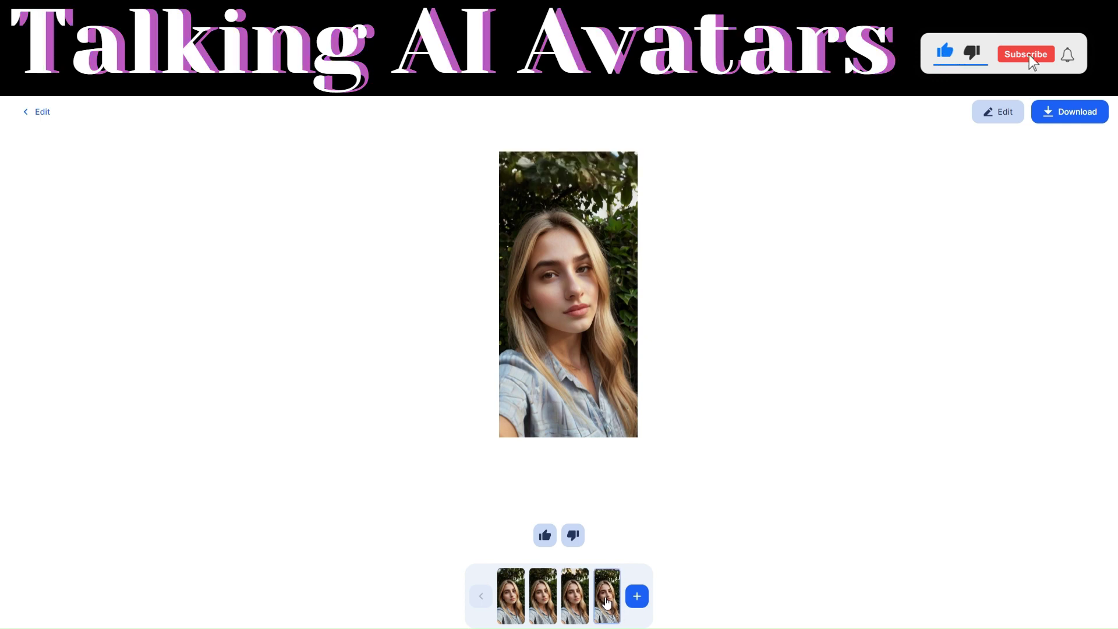
pyautogui.click(522, 607)
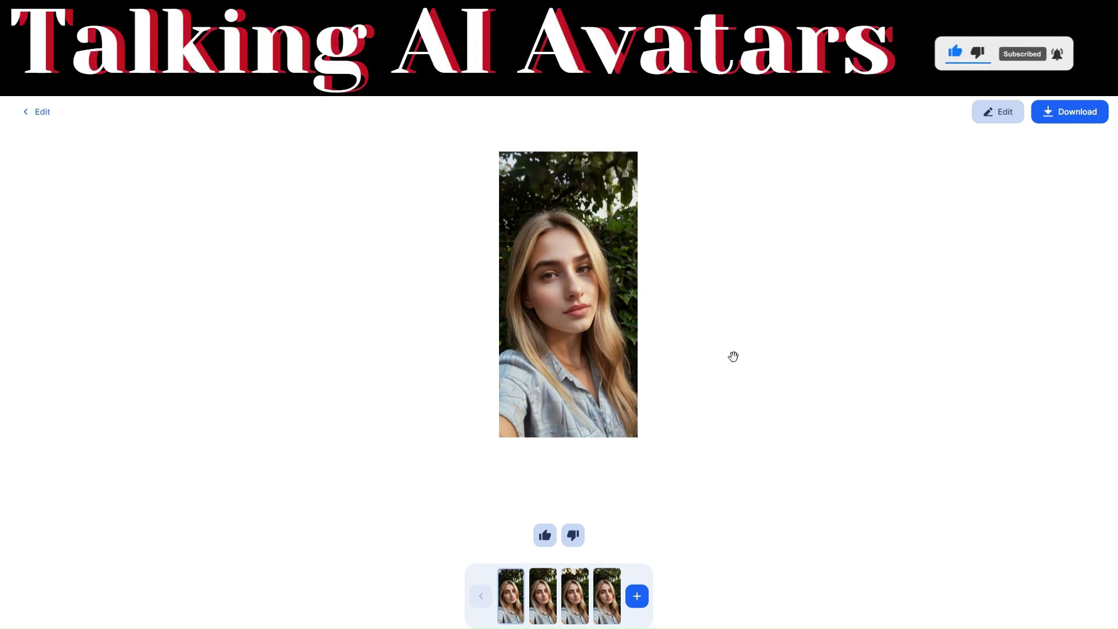
pyautogui.click(1068, 133)
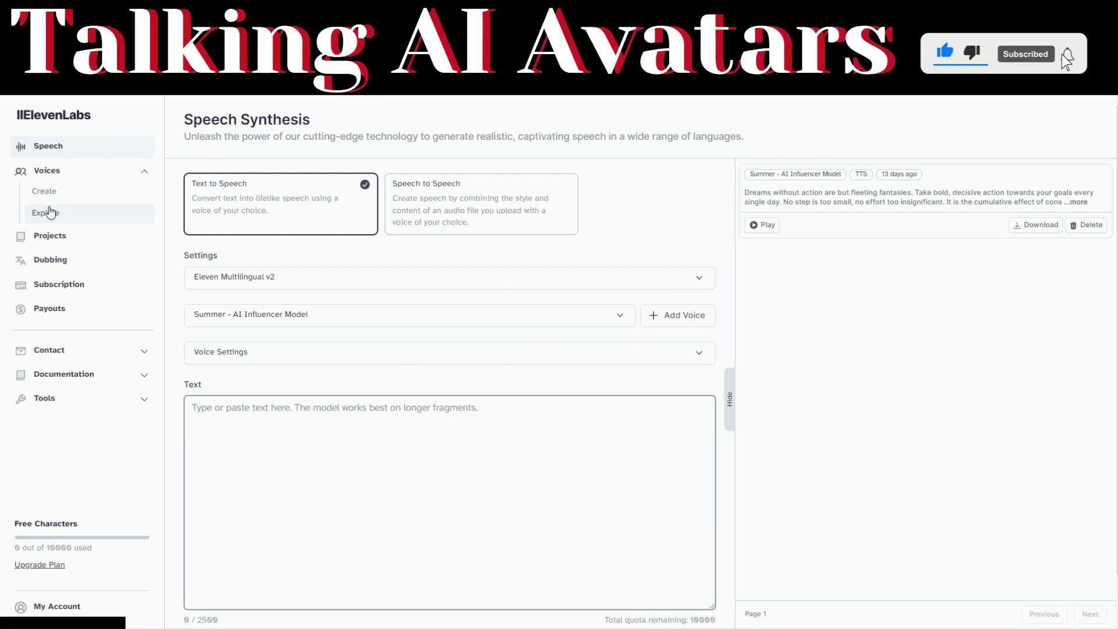
# Browse the Voice Library using the Narrative & Story, Conversational and Characters & Animation filters
pyautogui.click(49, 195)
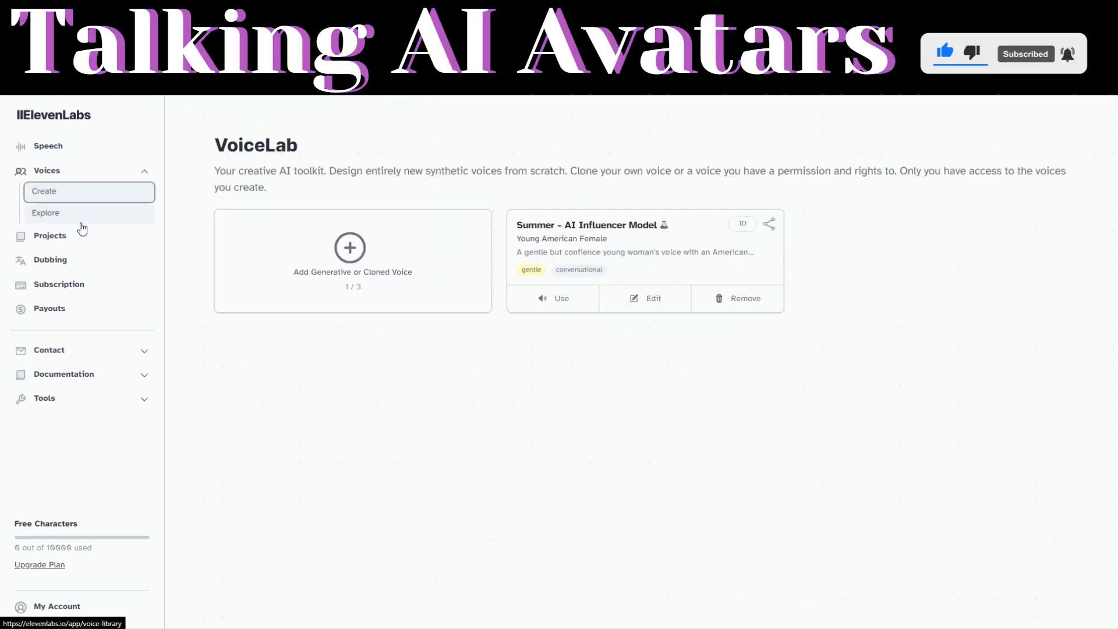
pyautogui.click(58, 213)
pyautogui.click(400, 122)
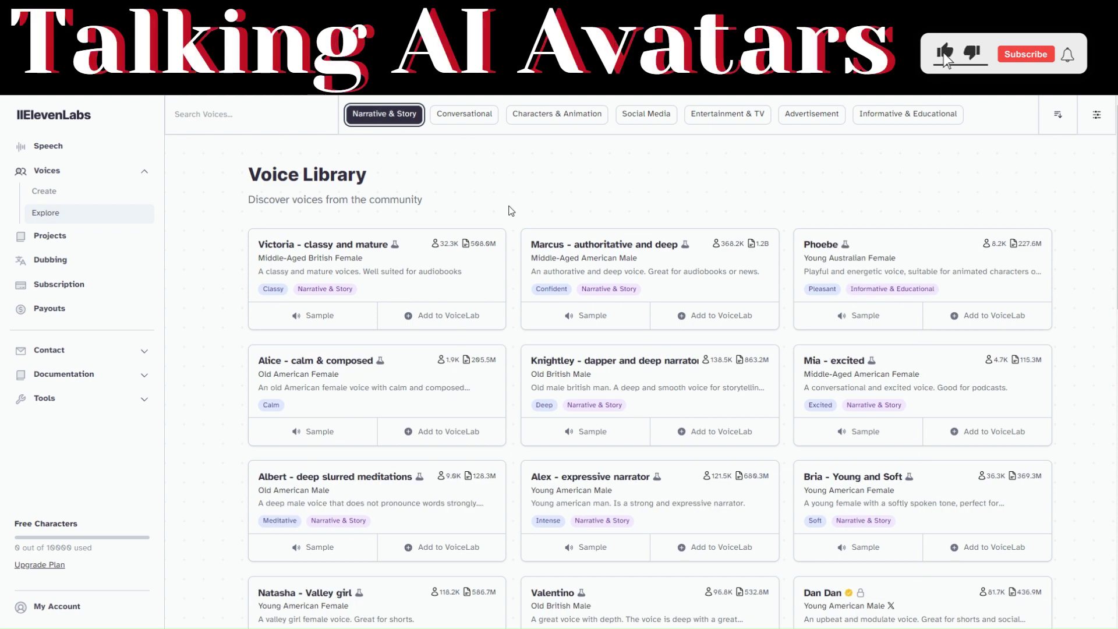
pyautogui.click(465, 114)
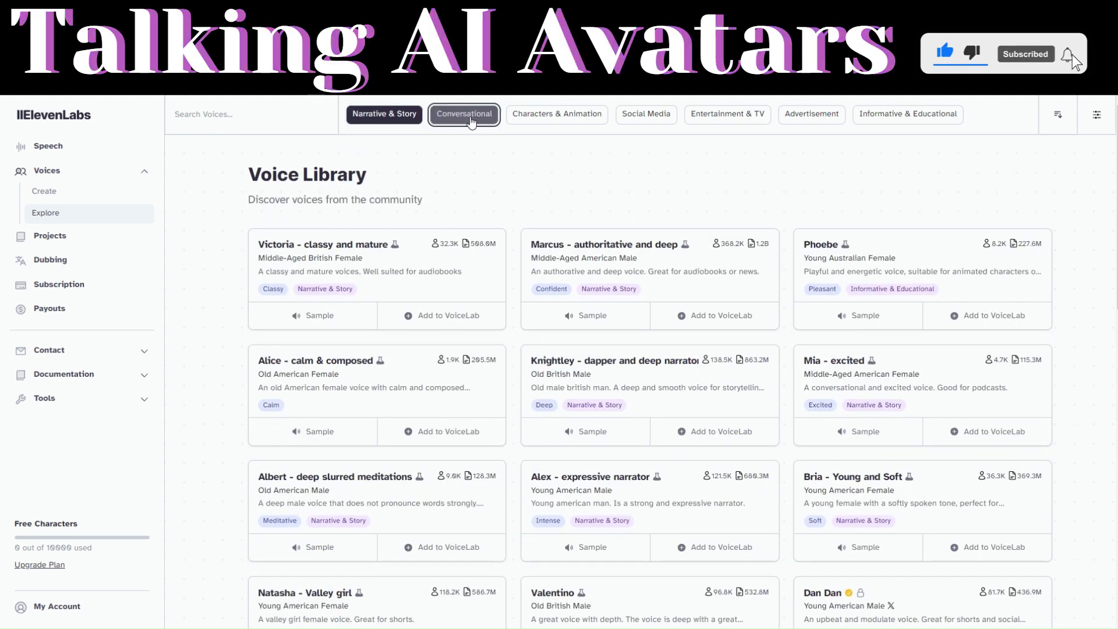
pyautogui.click(557, 113)
# Return to text-to-speech, keeping Summer - AI Influencer Model as the voice, with the script box ready
pyautogui.click(87, 192)
pyautogui.click(64, 149)
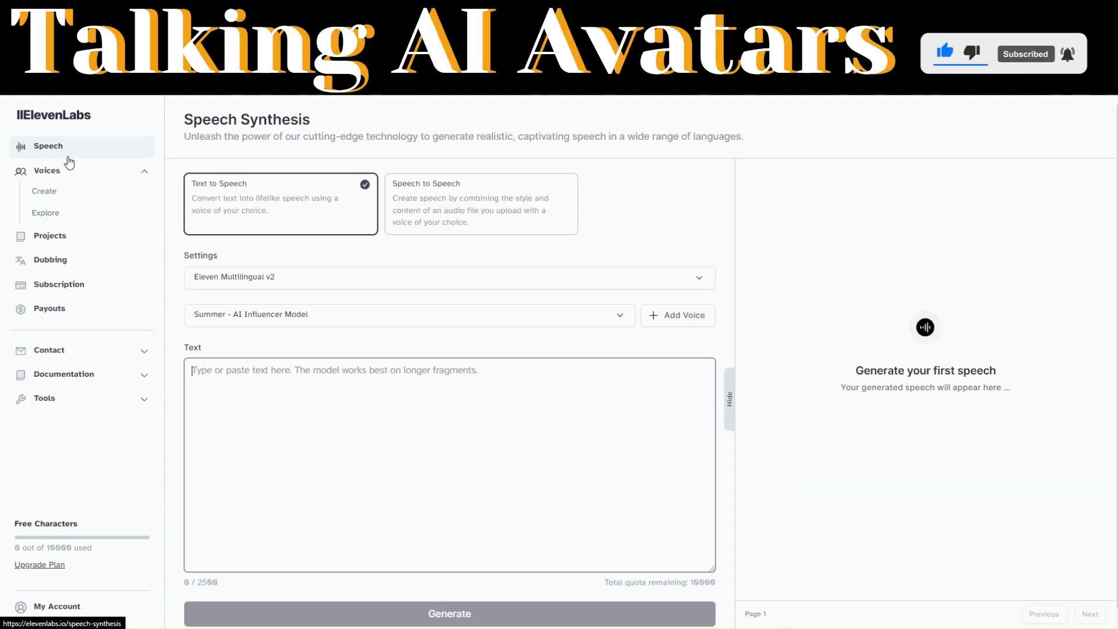
pyautogui.click(330, 477)
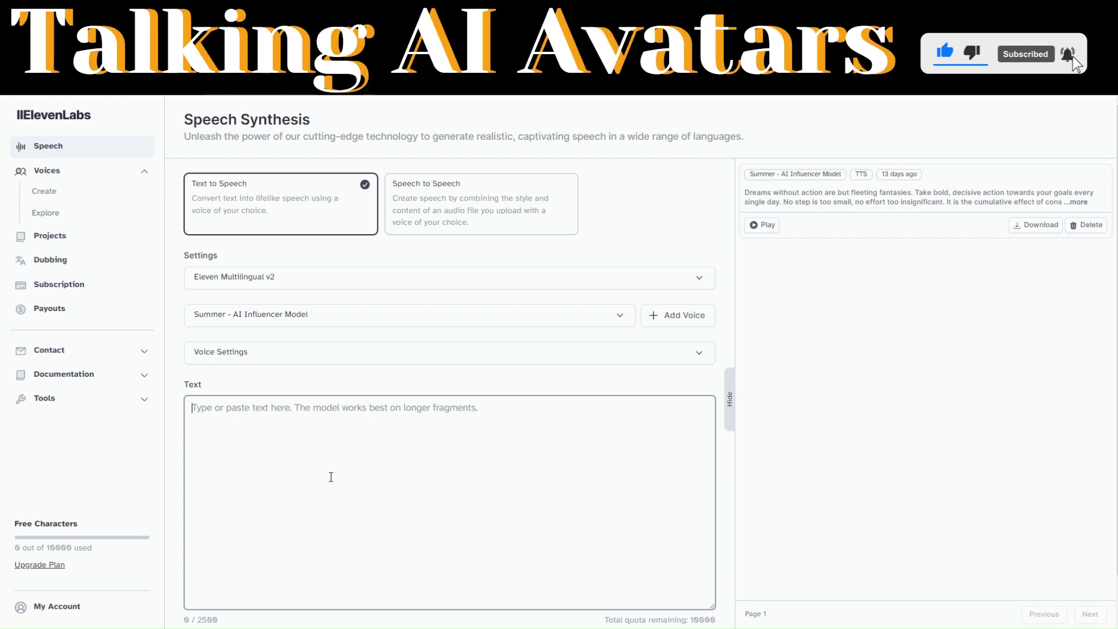
pyautogui.click(315, 324)
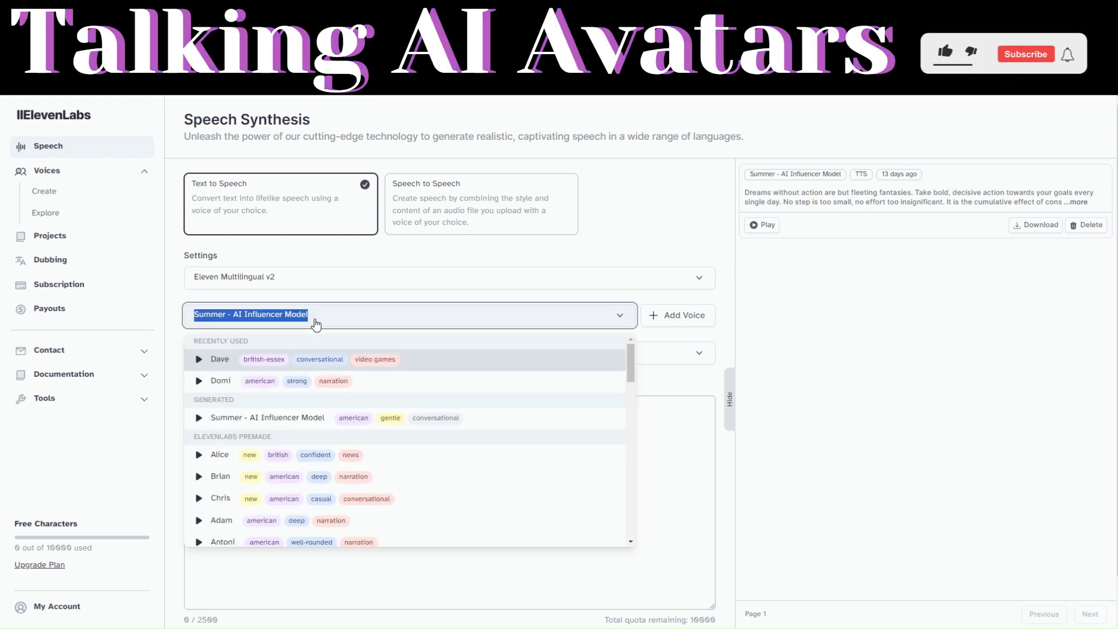
pyautogui.click(315, 323)
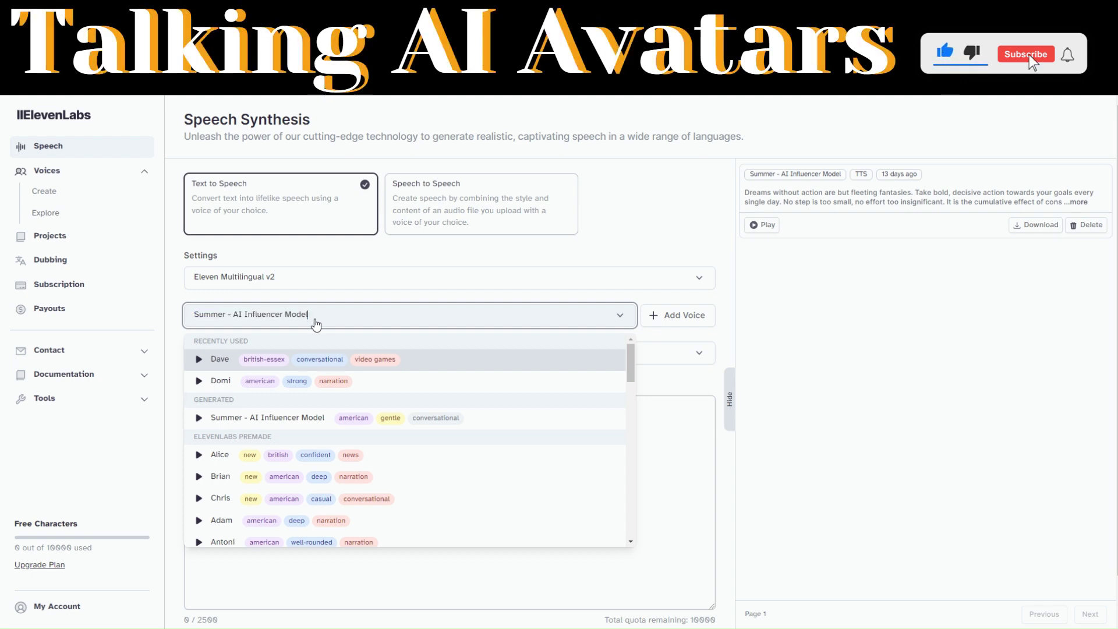
pyautogui.click(335, 458)
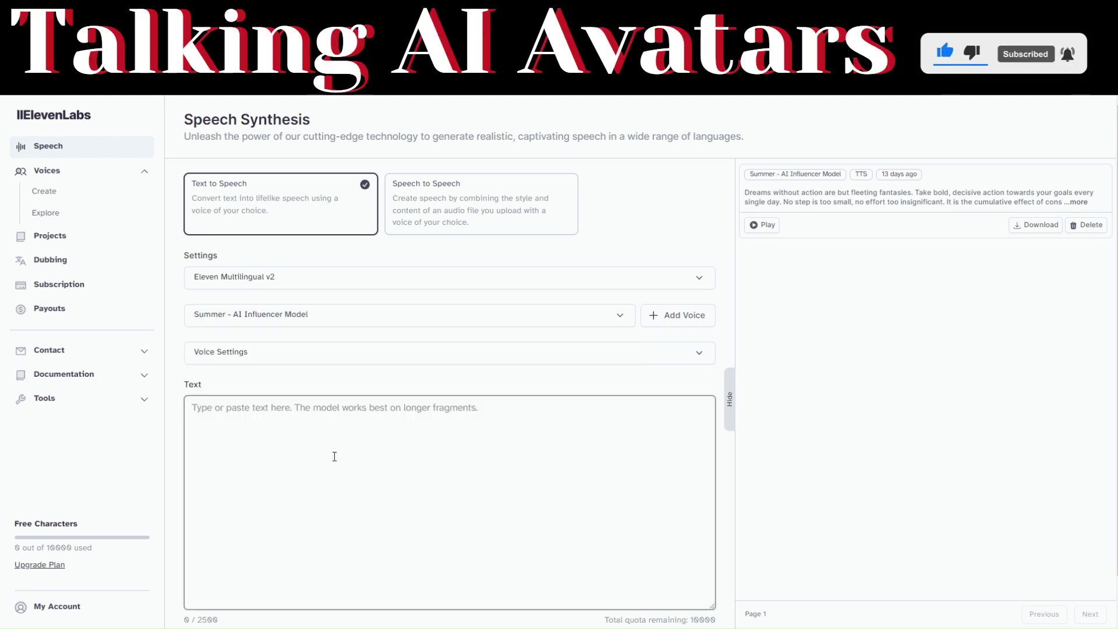
# Paste the motivational dreams-and-action script and generate speech with the Summer voice
pyautogui.rightClick(335, 456)
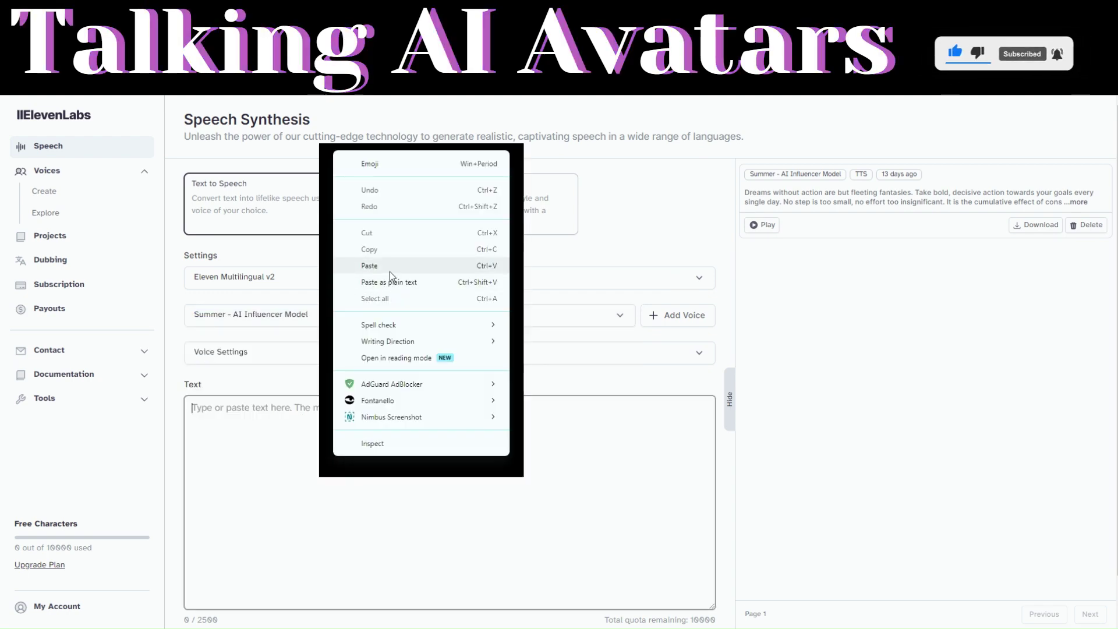
pyautogui.click(389, 271)
pyautogui.scroll(-1, 369, 506)
pyautogui.click(449, 601)
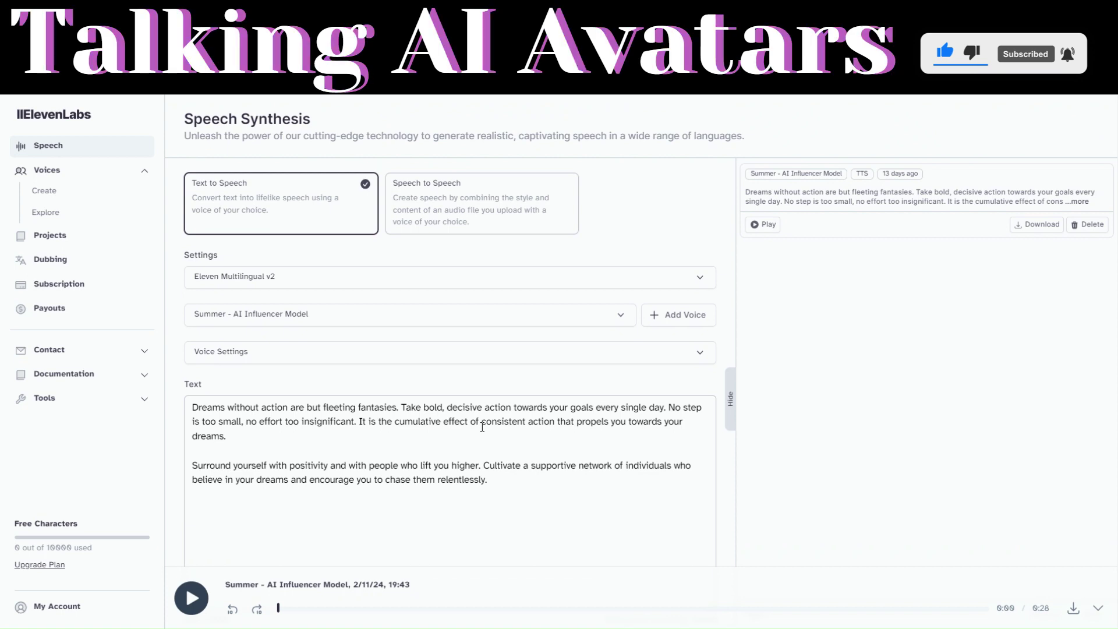
# Play back the generated speech and download the audio file
pyautogui.click(763, 227)
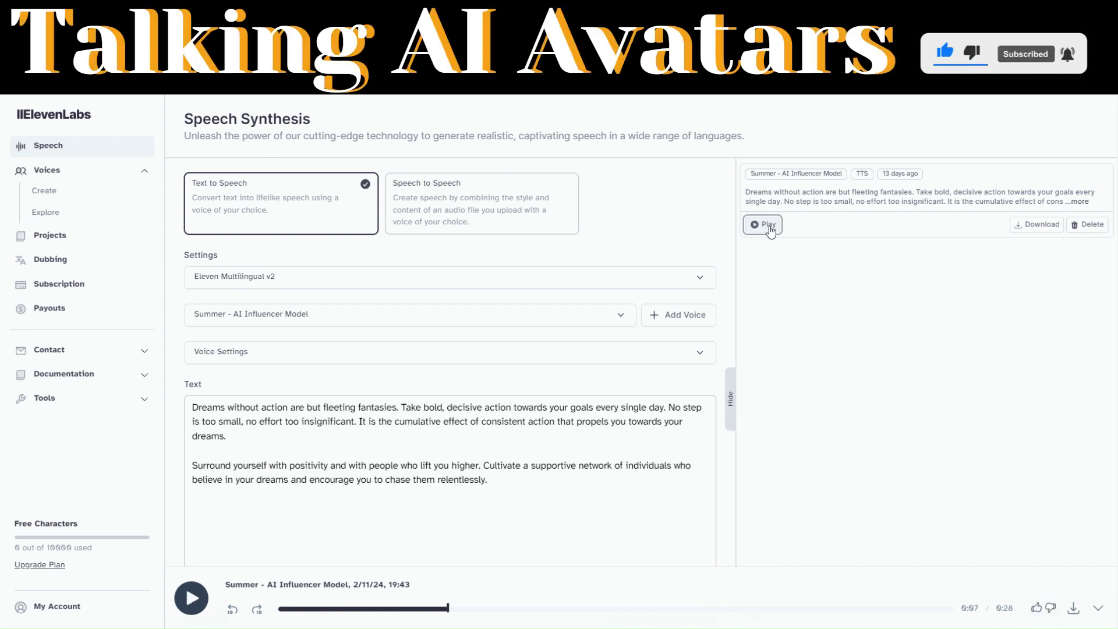
pyautogui.click(1040, 224)
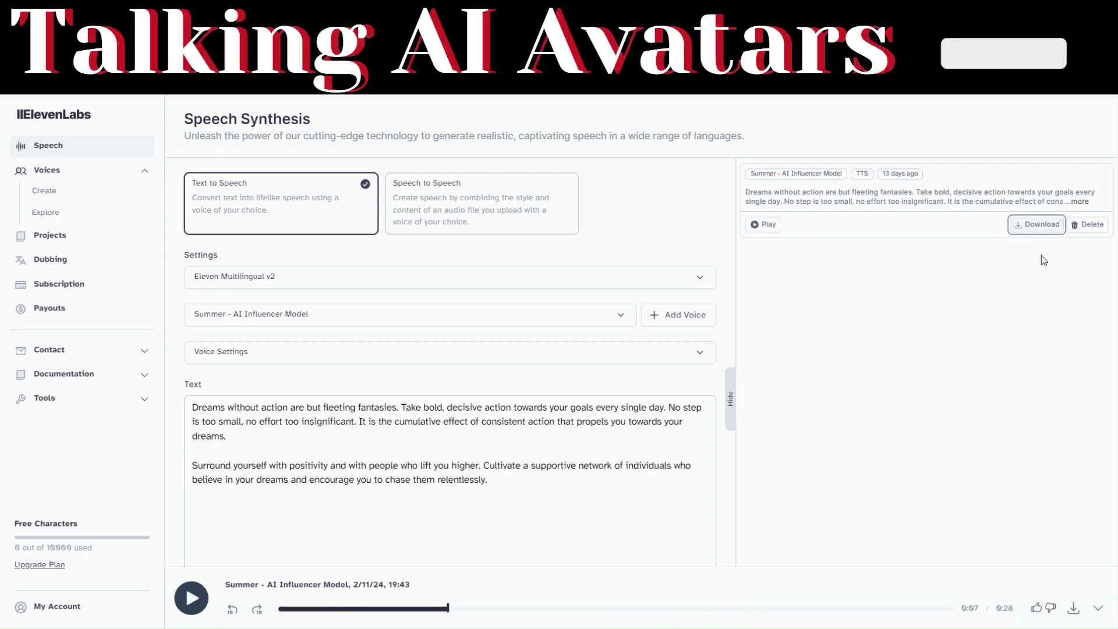
pyautogui.click(951, 349)
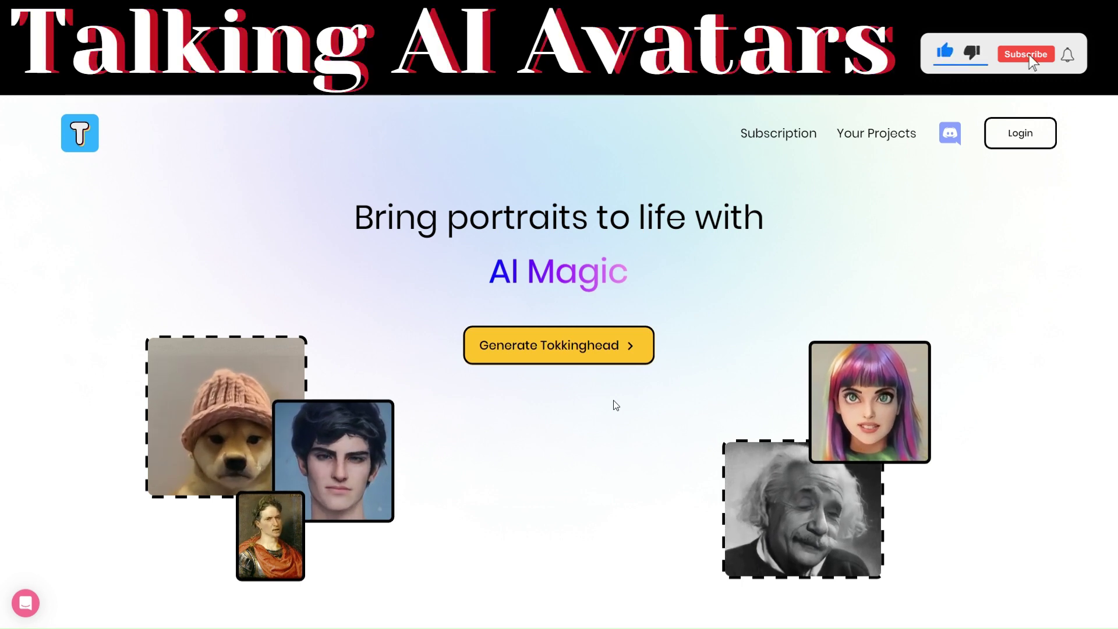
# Start a new Tokkinghead with the blonde woman portrait as your own uploaded photo and continue to Step 2
pyautogui.click(578, 347)
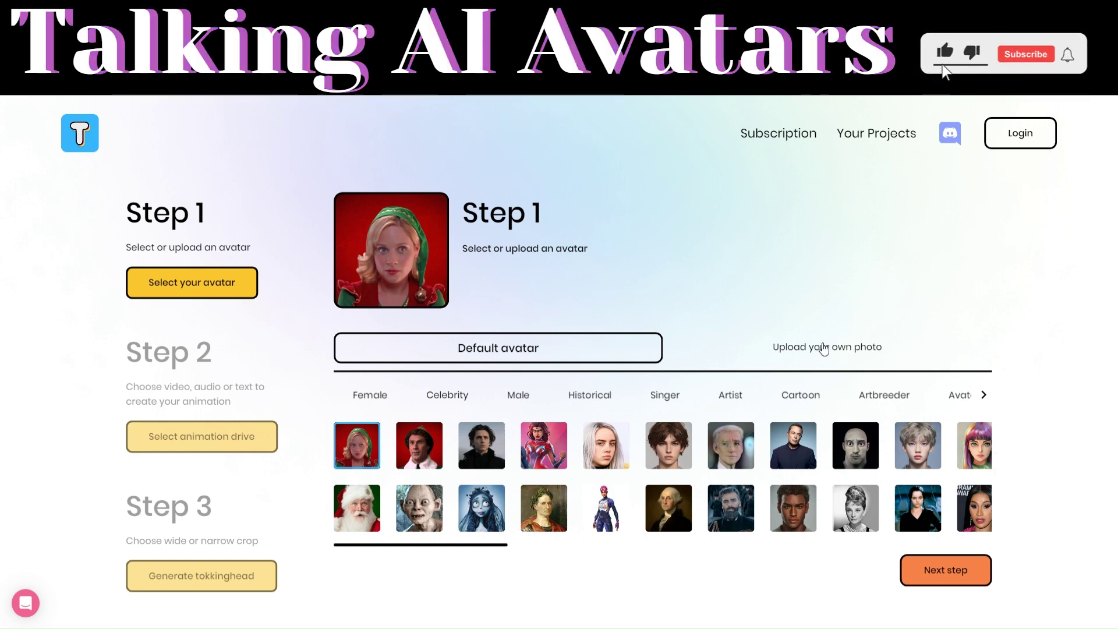
pyautogui.click(824, 350)
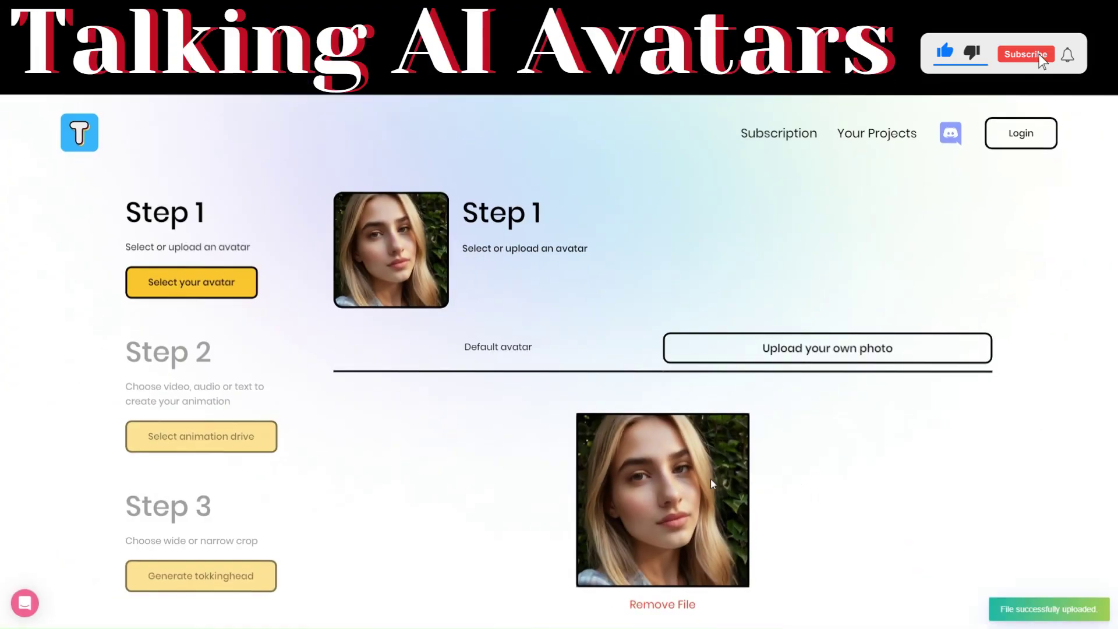
pyautogui.scroll(-2, 796, 482)
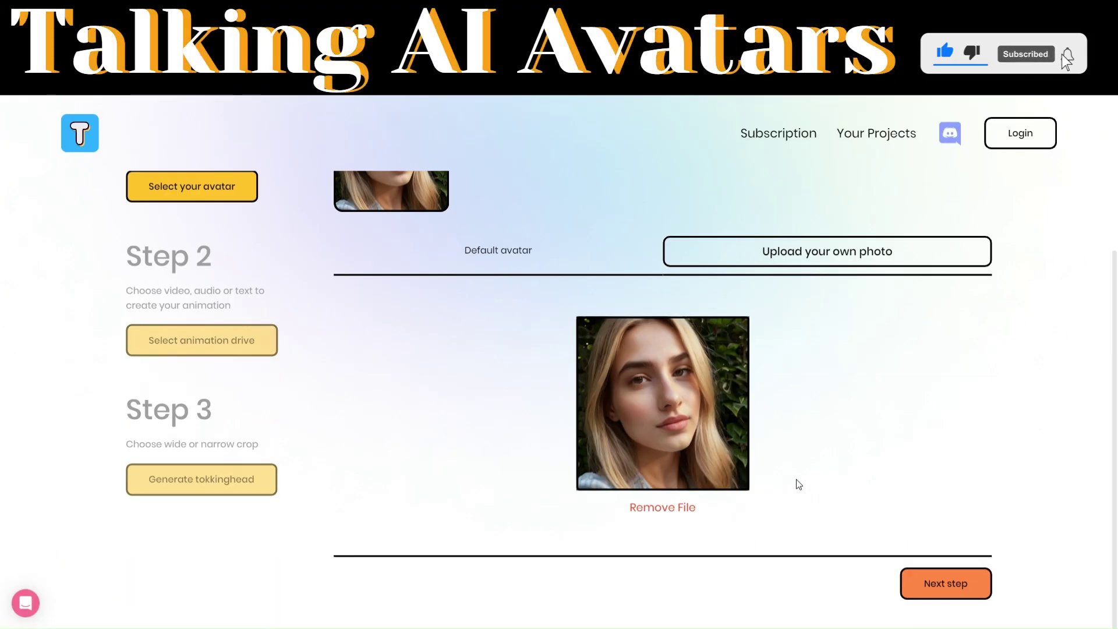
pyautogui.click(948, 581)
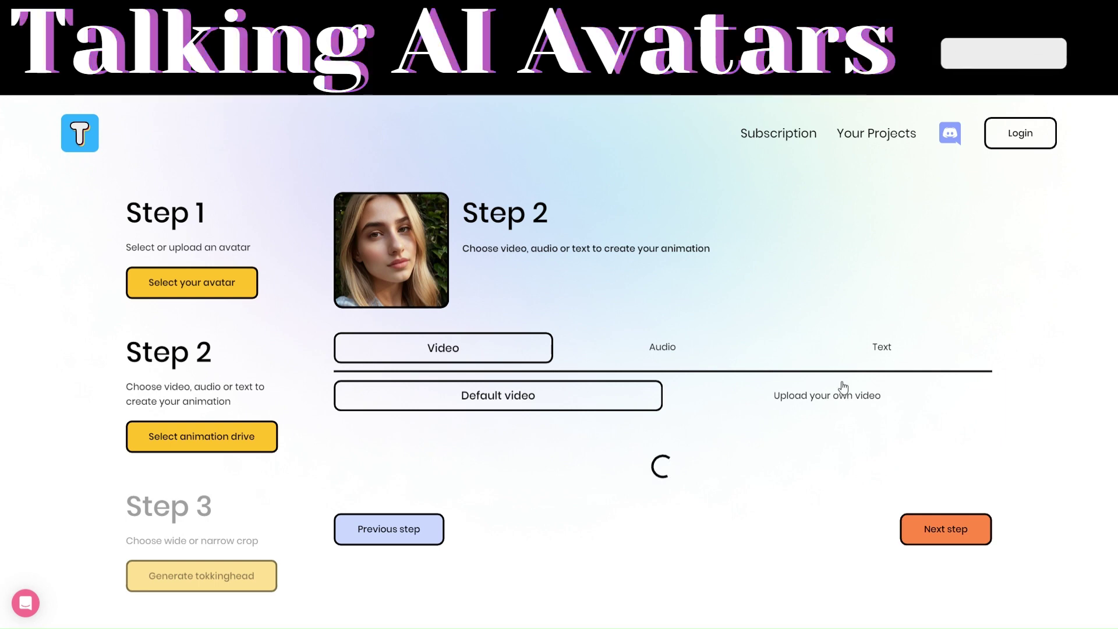
# Drive the animation with your own uploaded voice recording and continue to the Step 3 framing choice
pyautogui.click(664, 349)
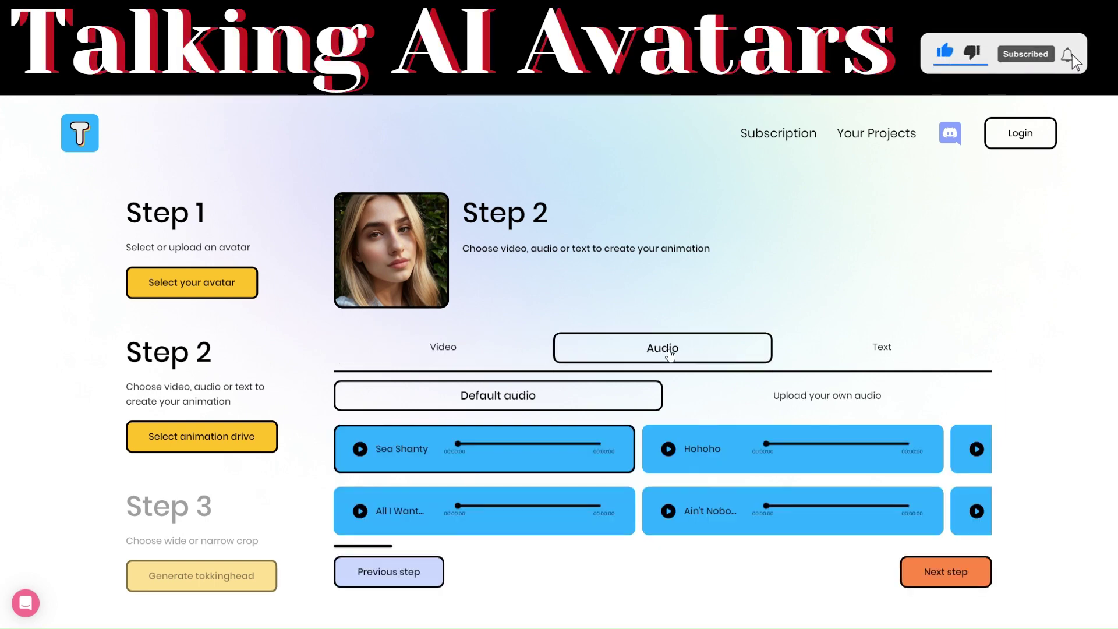
pyautogui.click(819, 398)
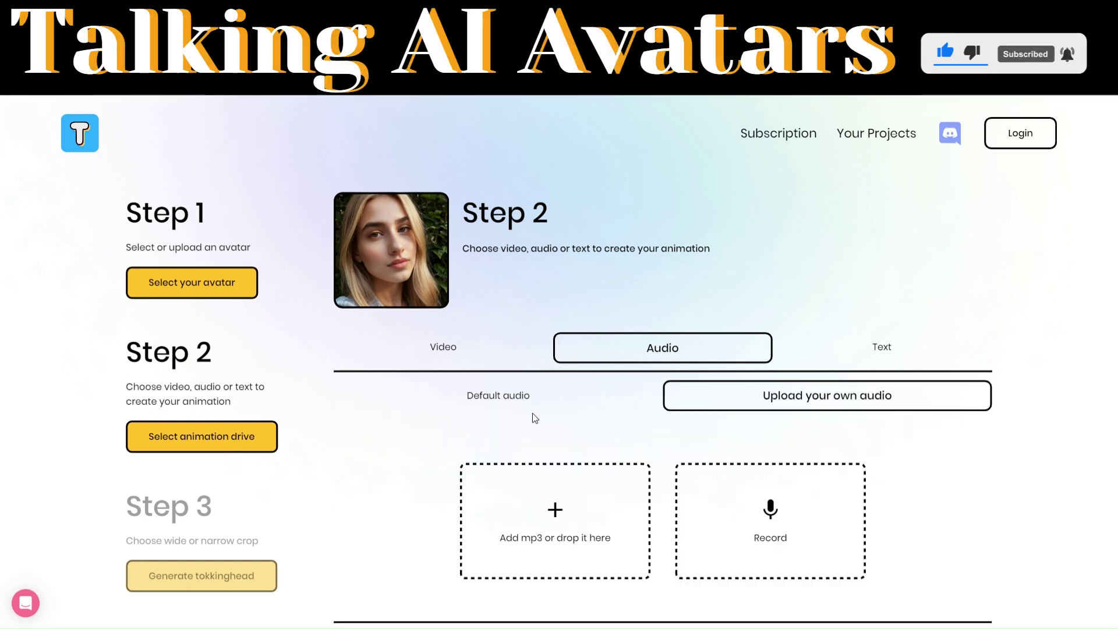
pyautogui.scroll(-1, 532, 414)
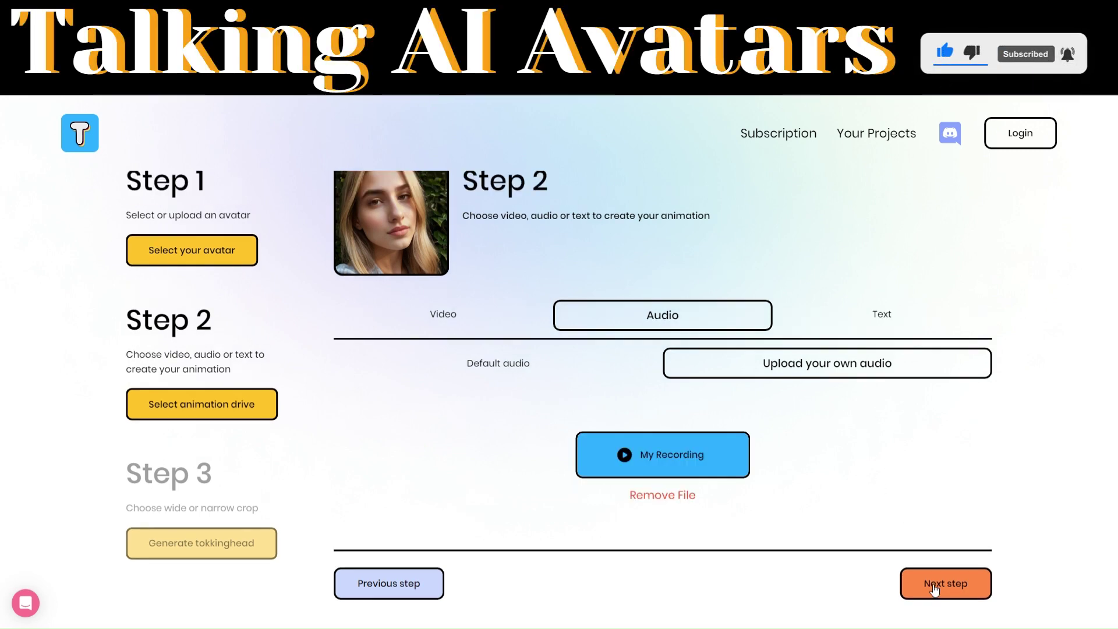
pyautogui.click(934, 585)
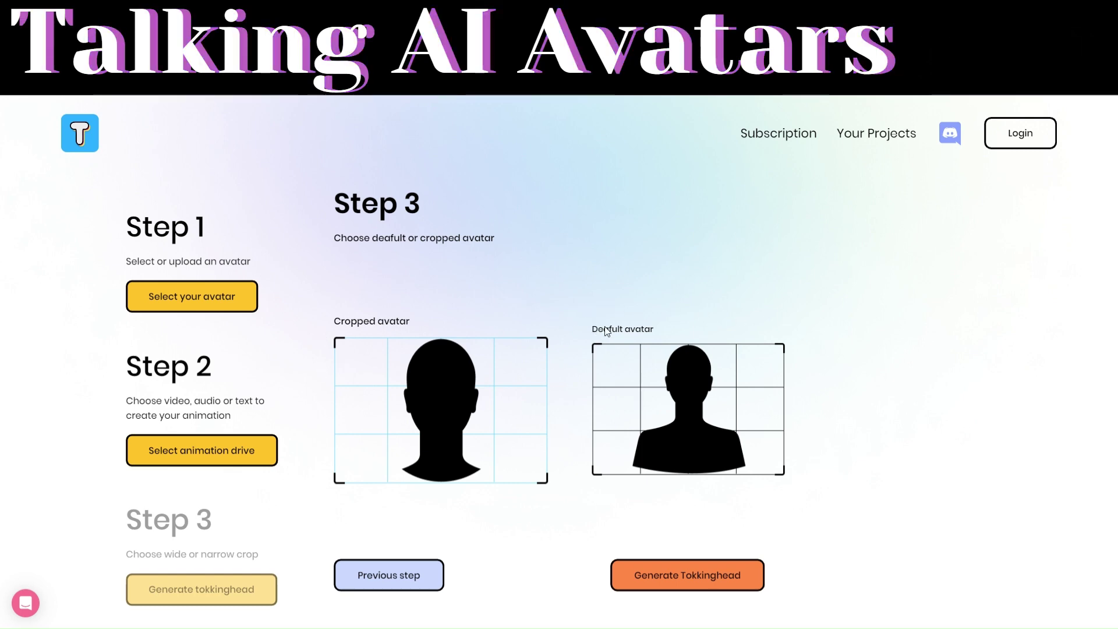
# Pick the wider Default avatar framing and generate the talking Tokkinghead video
pyautogui.click(658, 413)
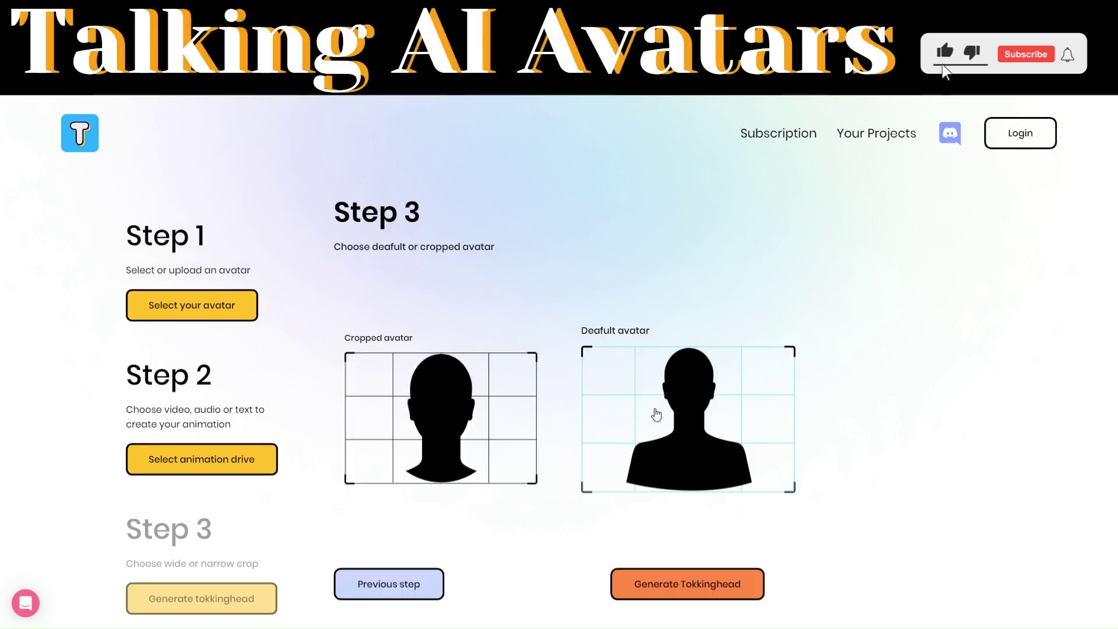
pyautogui.click(680, 591)
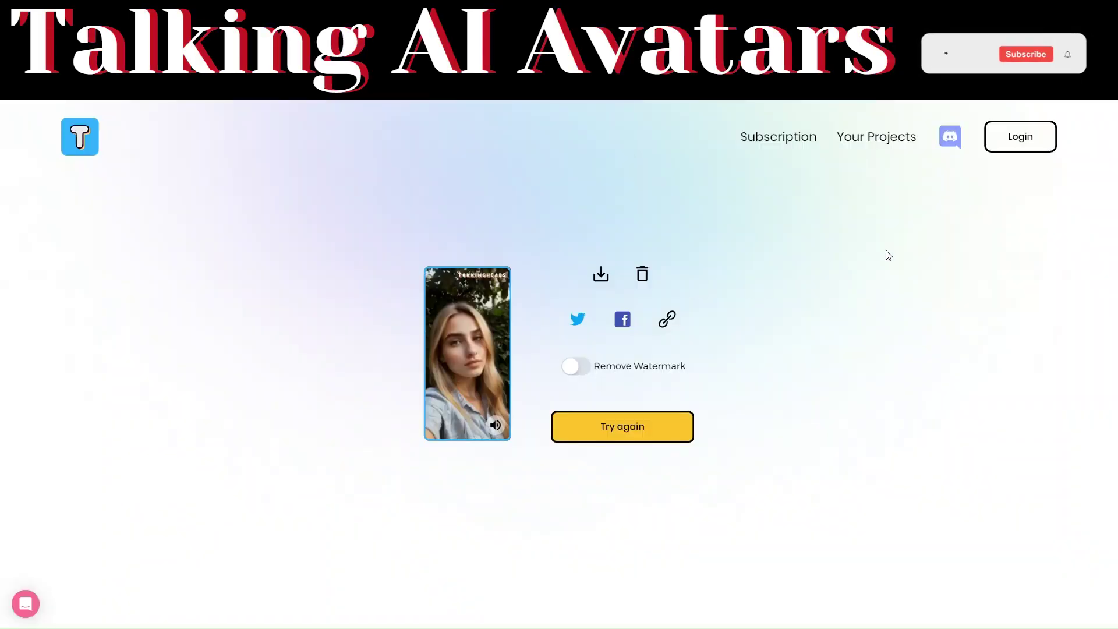
# Dismiss the browser's finished-download list once the talking video is ready
pyautogui.click(575, 212)
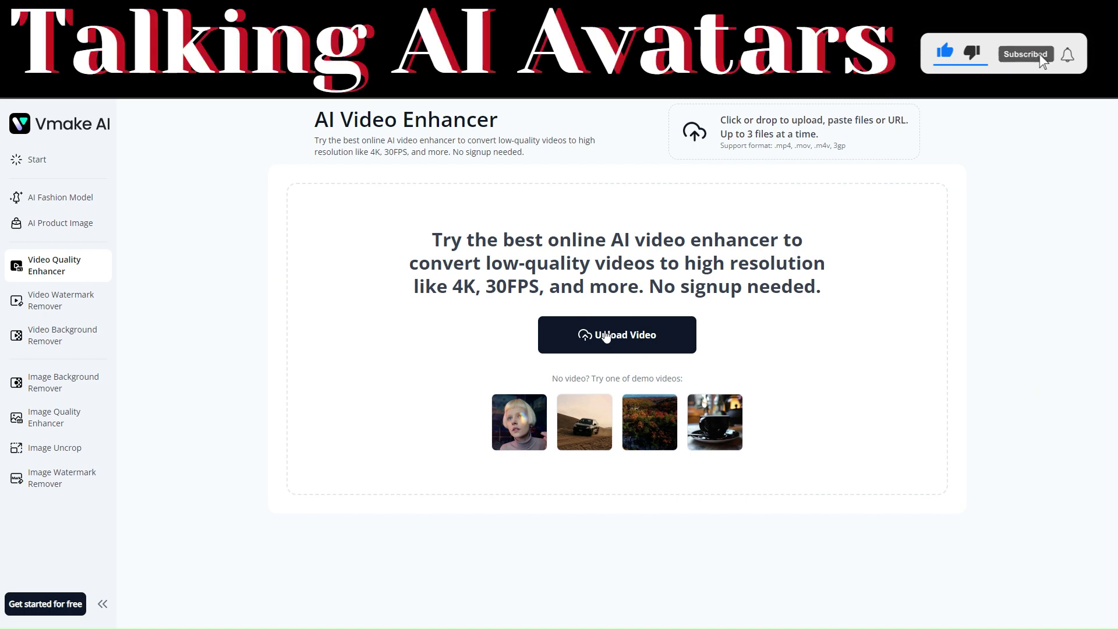
# Upload the Tokkingheads video to Vmake's enhancer and download the 1440×2880 Full HD result
pyautogui.click(631, 343)
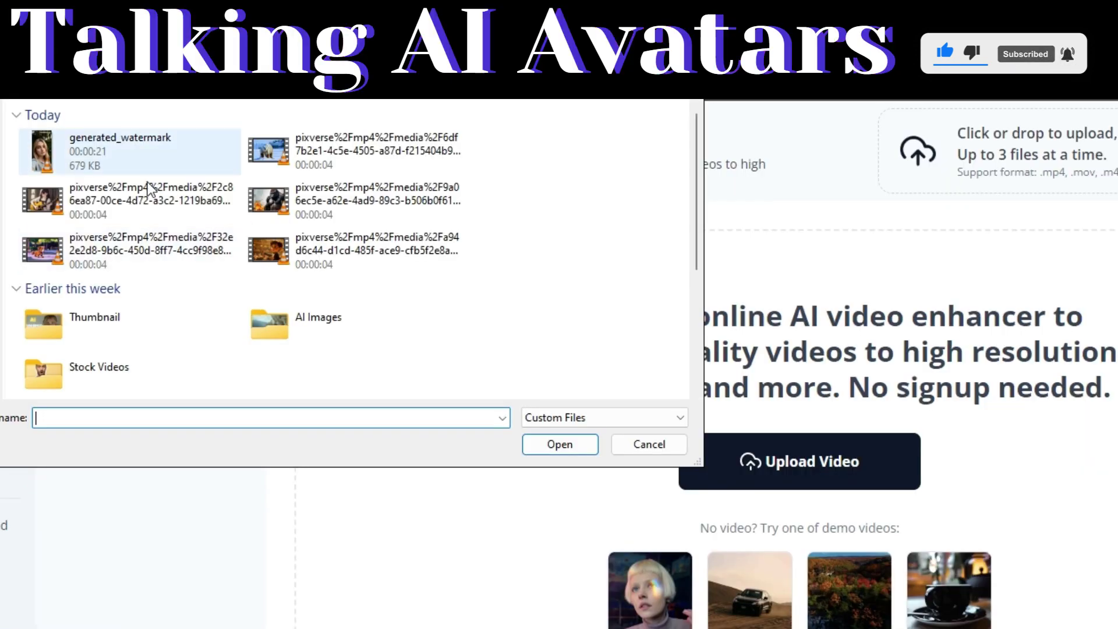
pyautogui.click(119, 150)
pyautogui.click(560, 443)
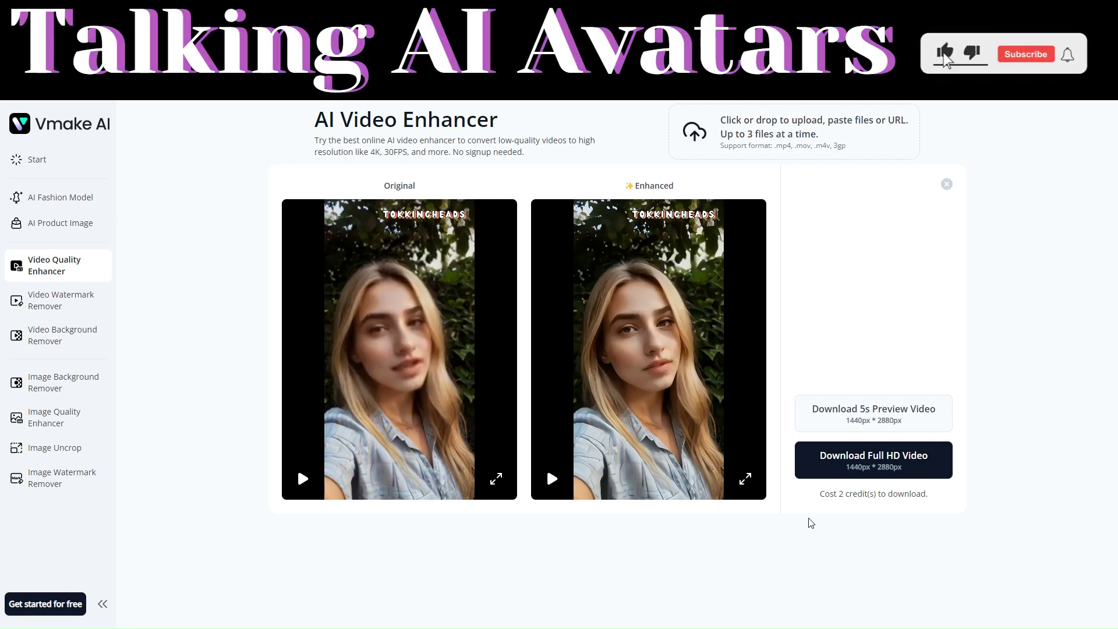
pyautogui.click(859, 461)
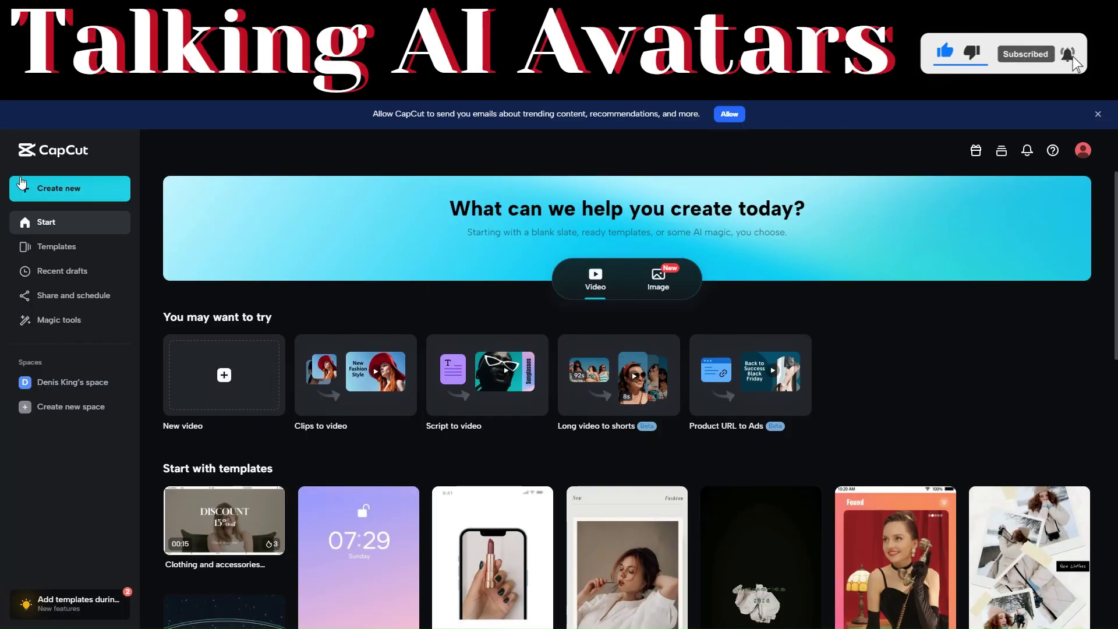
# Create a new empty 9:16 vertical project in CapCut
pyautogui.click(70, 188)
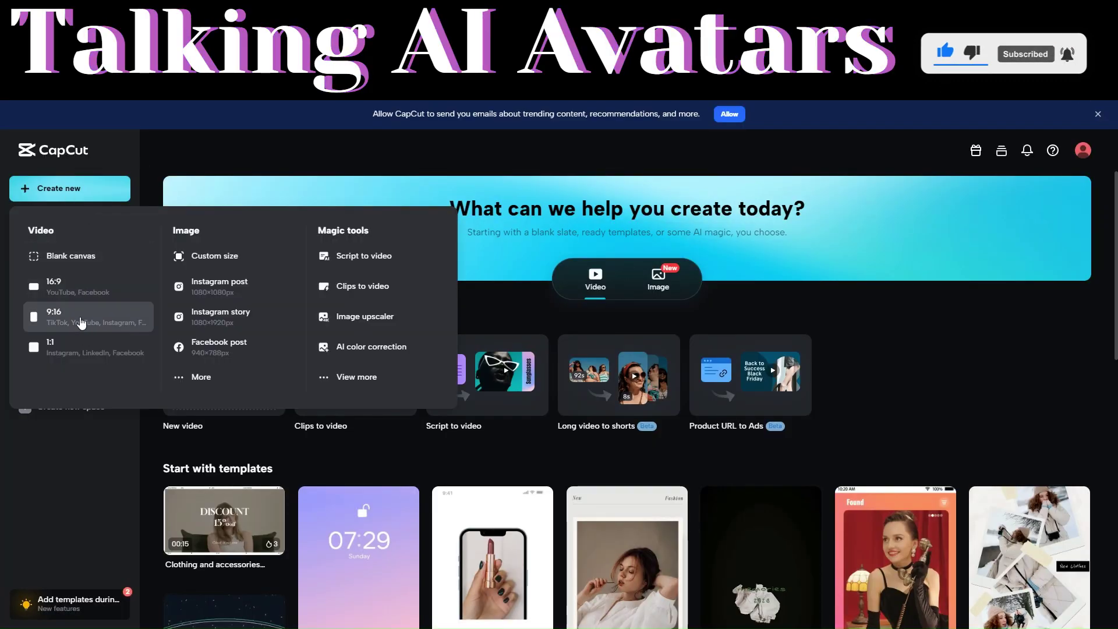
pyautogui.click(80, 320)
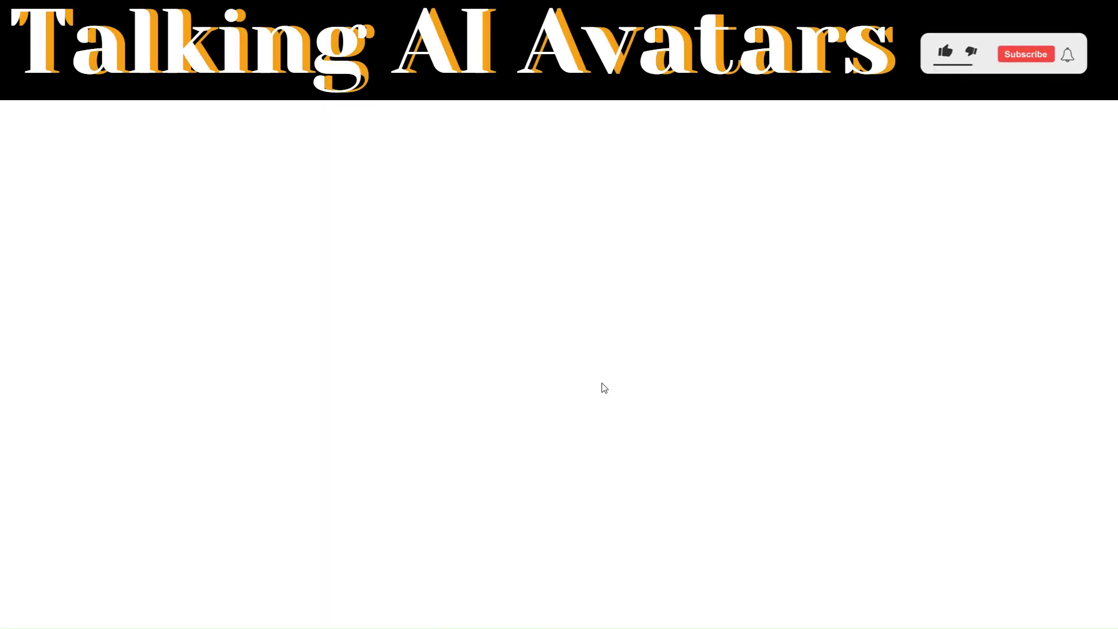
pyautogui.click(53, 187)
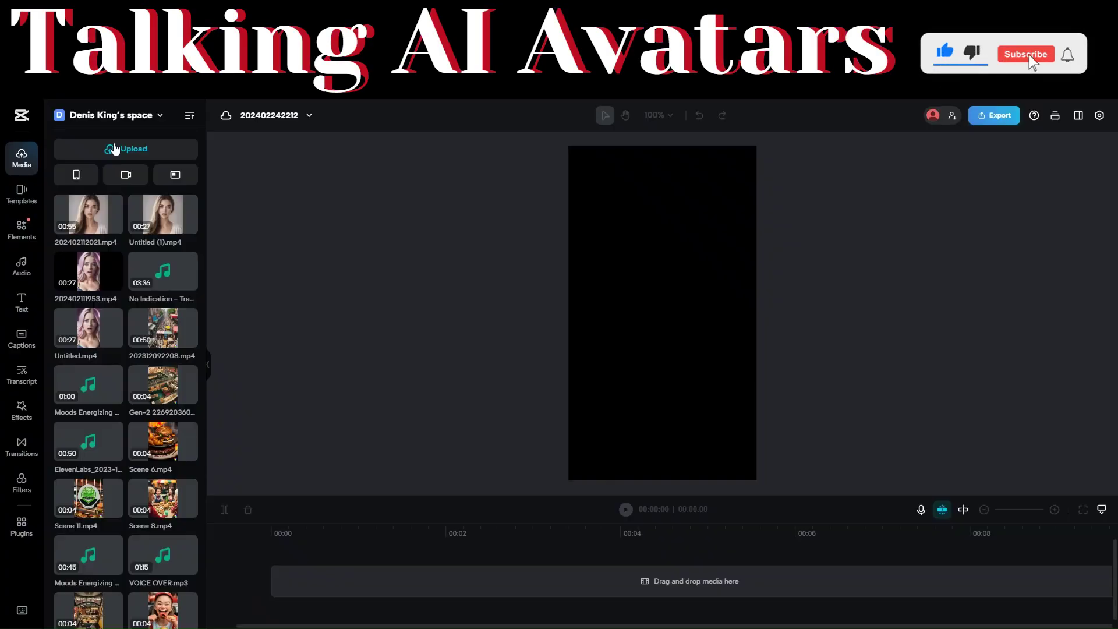
# Upload the enhanced Vmake video from the computer into the project's media
pyautogui.moveTo(121, 149)
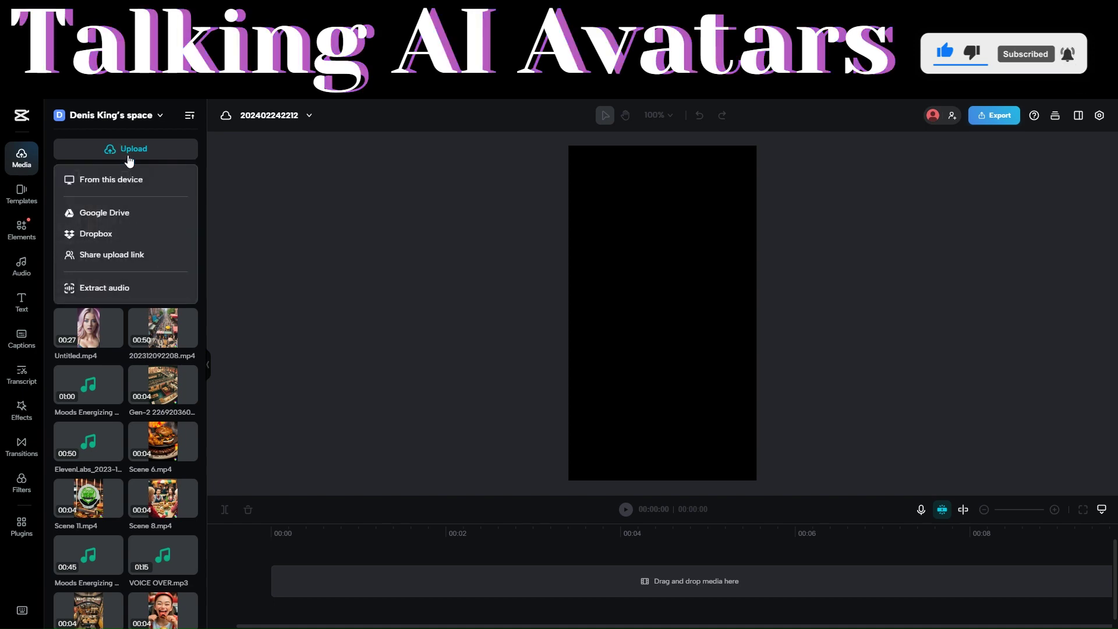
pyautogui.click(125, 181)
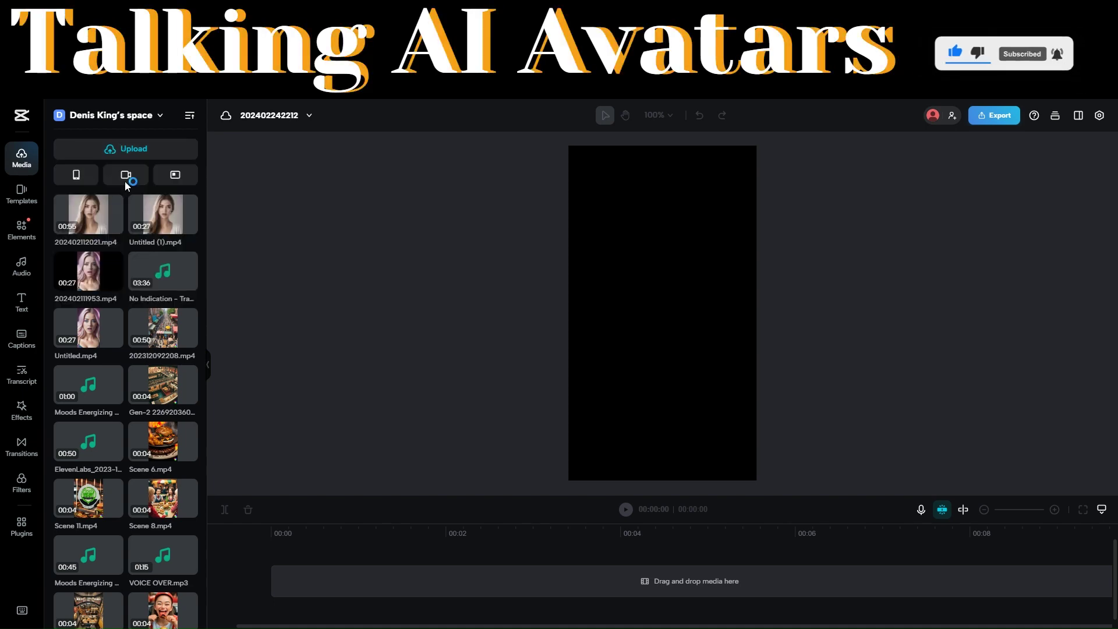
pyautogui.click(368, 131)
pyautogui.click(443, 326)
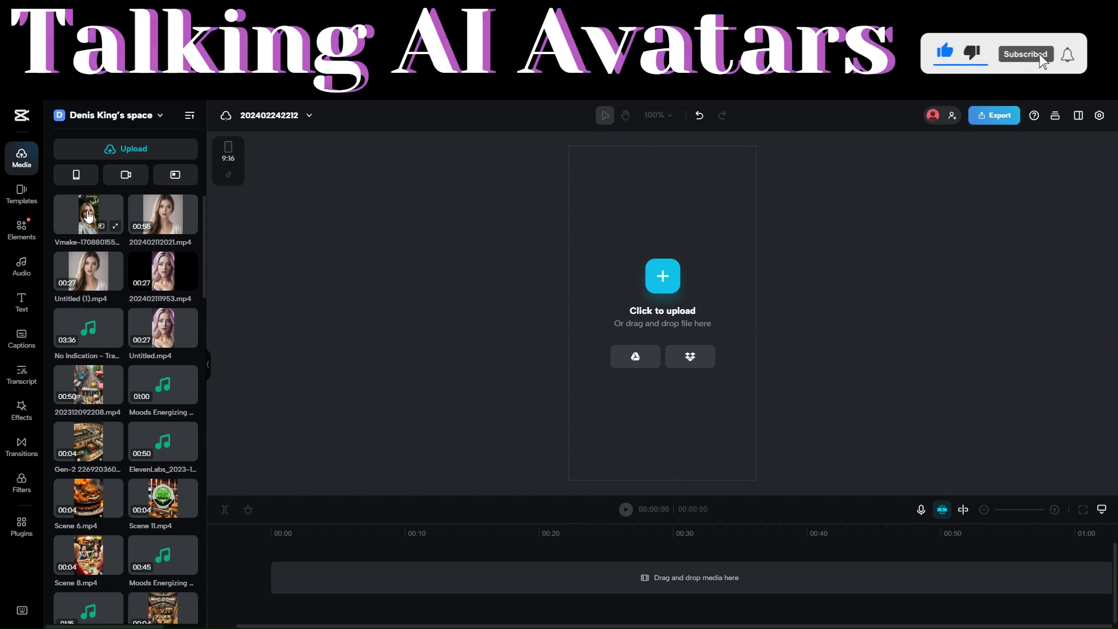
# Place the 20-second Vmake clip on the timeline and scale it to fill the vertical frame, cropping out the watermark
pyautogui.moveTo(84, 225); pyautogui.dragTo(312, 576)
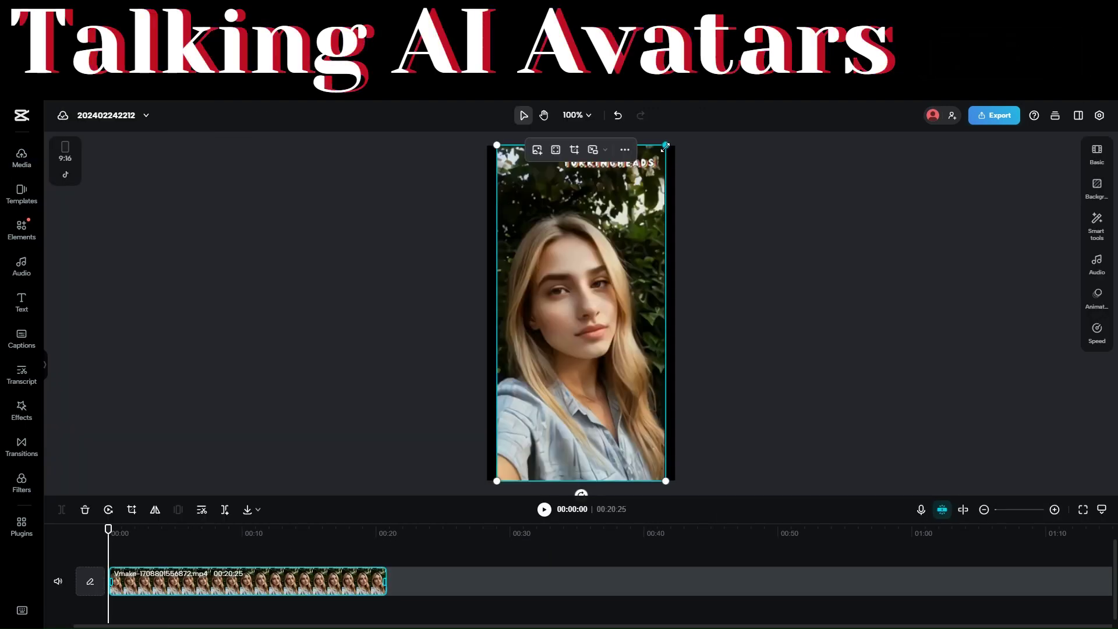
pyautogui.moveTo(665, 146); pyautogui.dragTo(693, 91)
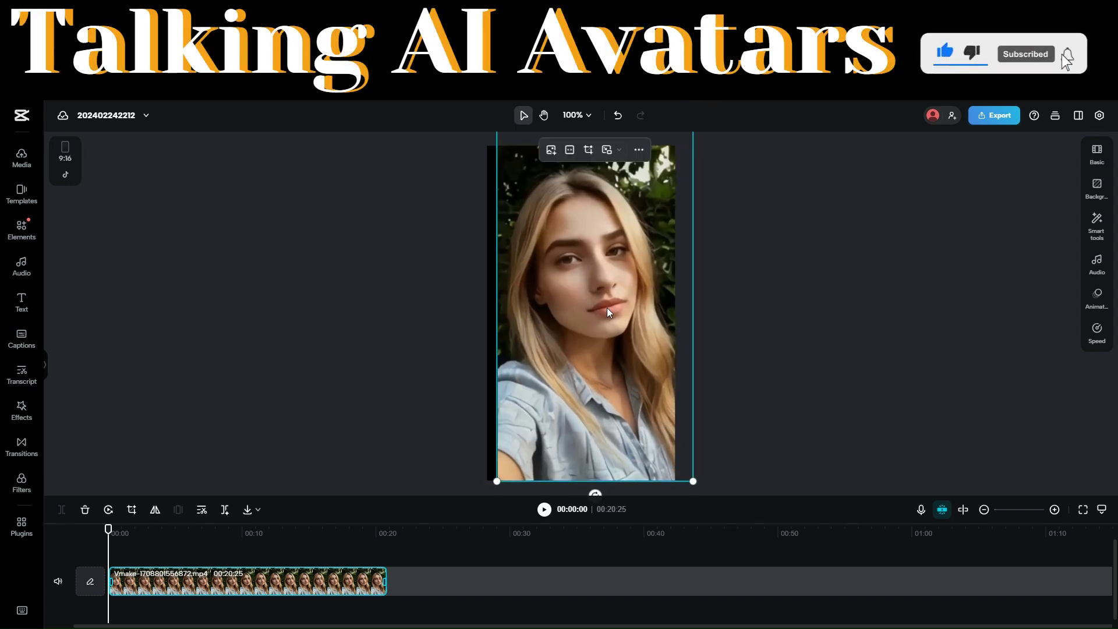
pyautogui.moveTo(497, 481); pyautogui.dragTo(480, 492)
pyautogui.moveTo(574, 408); pyautogui.dragTo(575, 408)
pyautogui.click(745, 362)
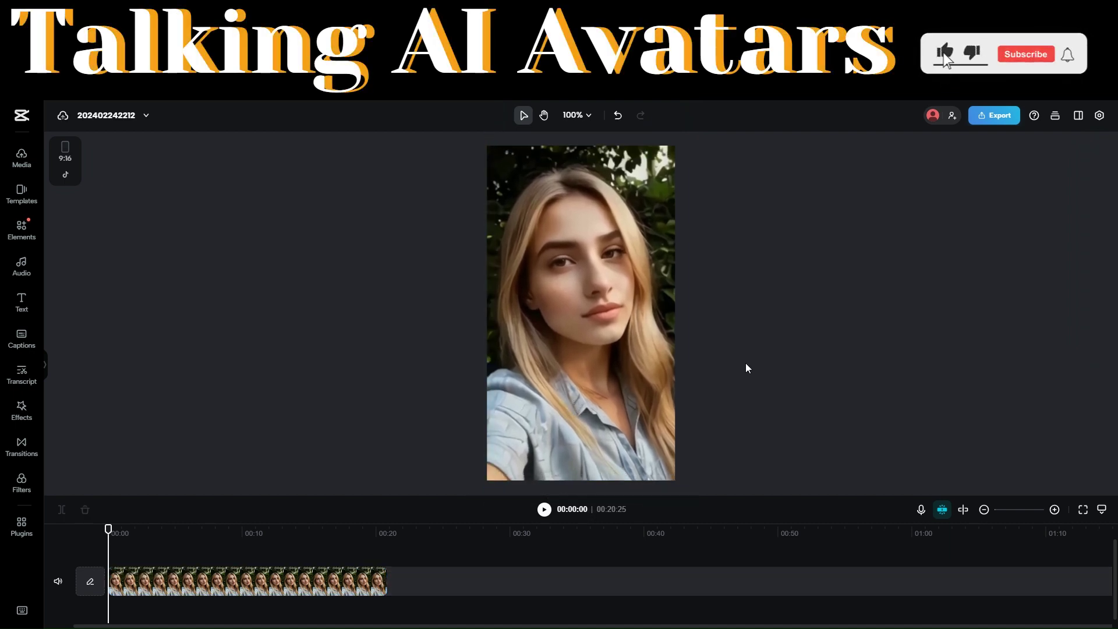
pyautogui.click(1010, 120)
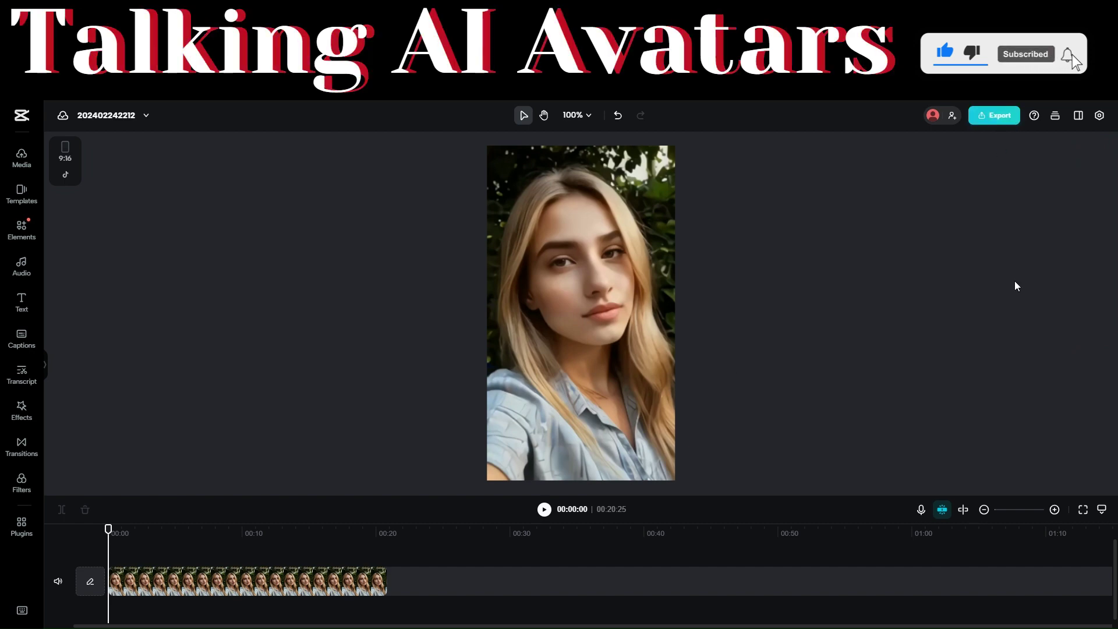
# Export the video as a 1080p, 30fps, high-quality MP4 and download it
pyautogui.click(941, 426)
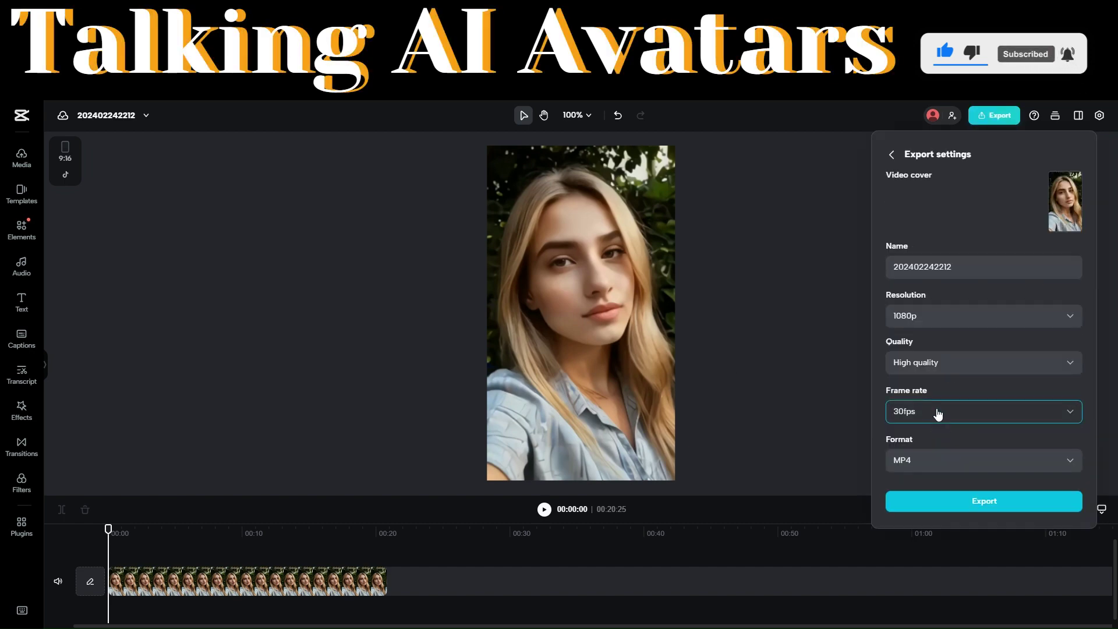
pyautogui.click(1015, 502)
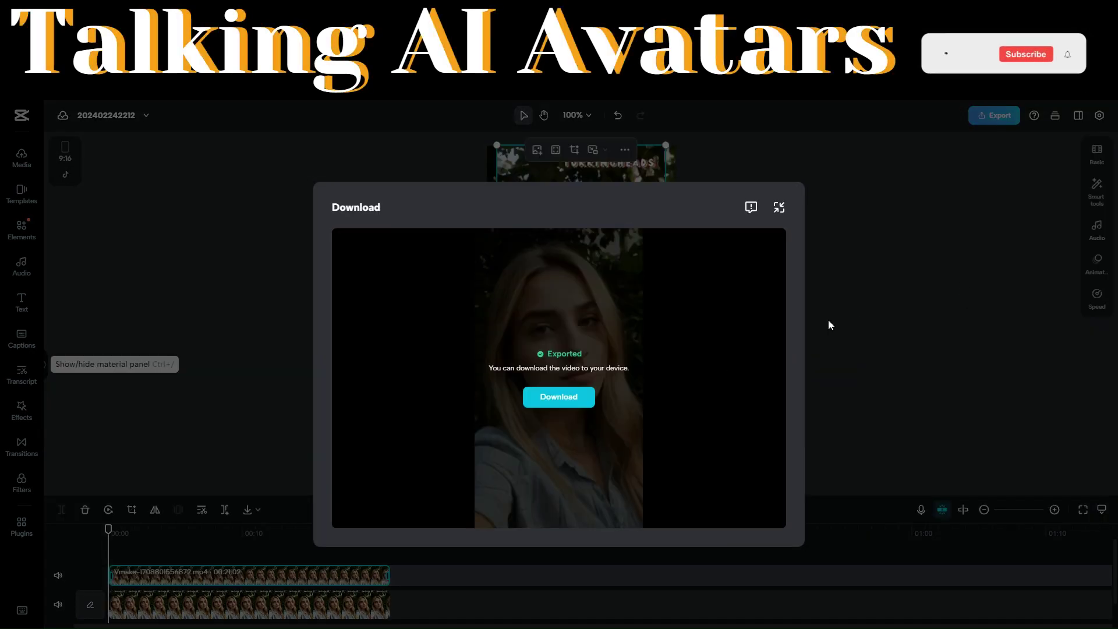
pyautogui.click(567, 400)
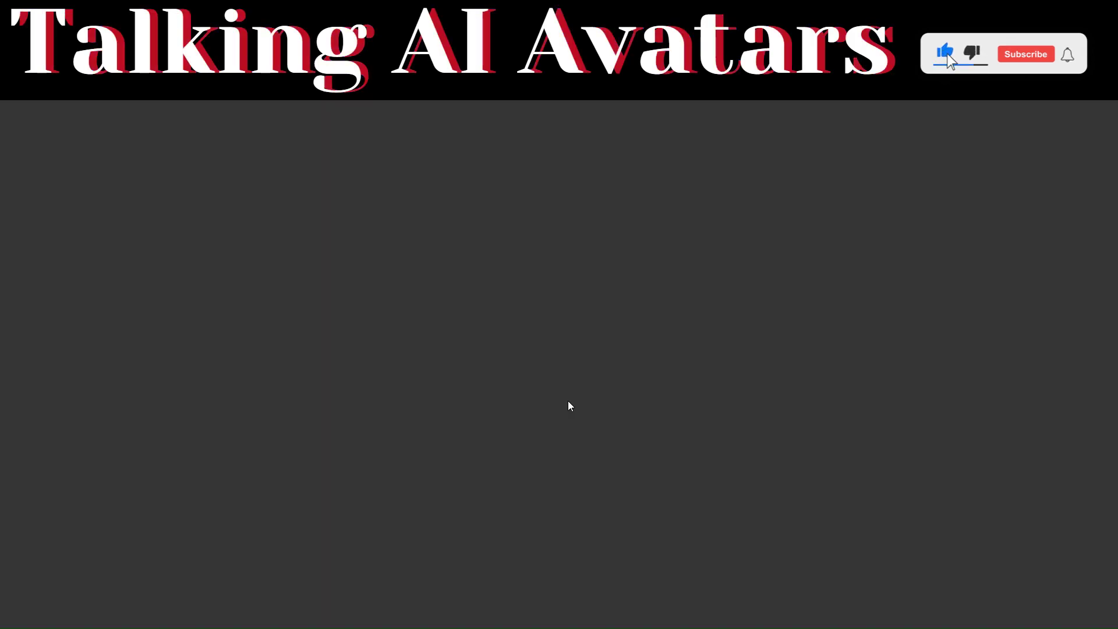